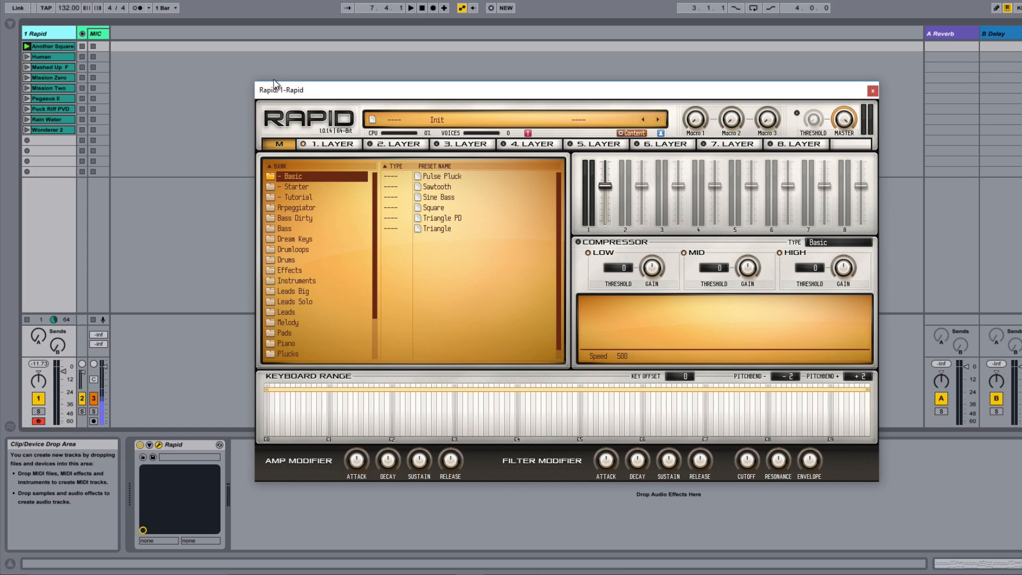
Look through the synth's first few layers and return to layer 1.
click(319, 149)
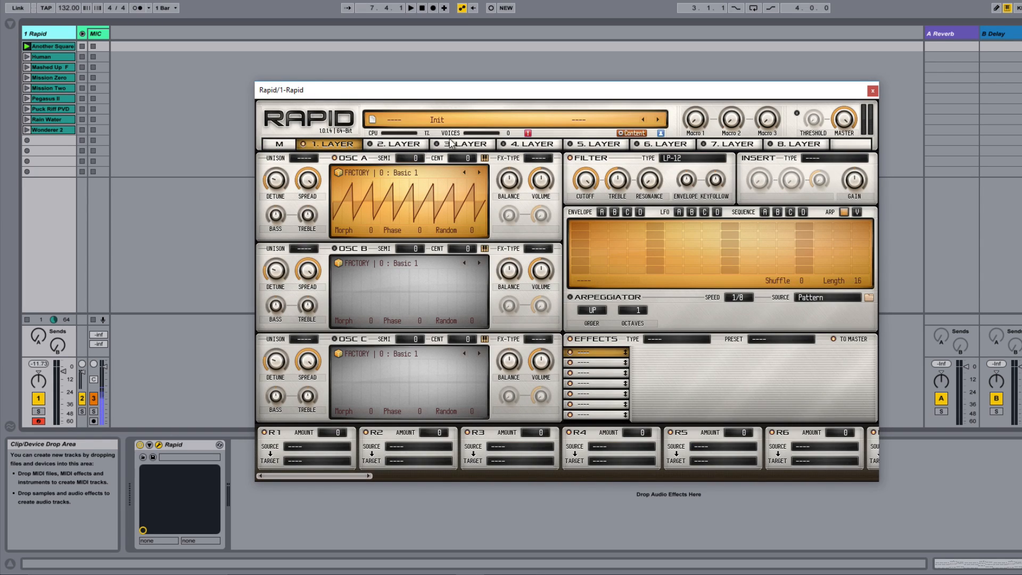
click(397, 144)
click(530, 144)
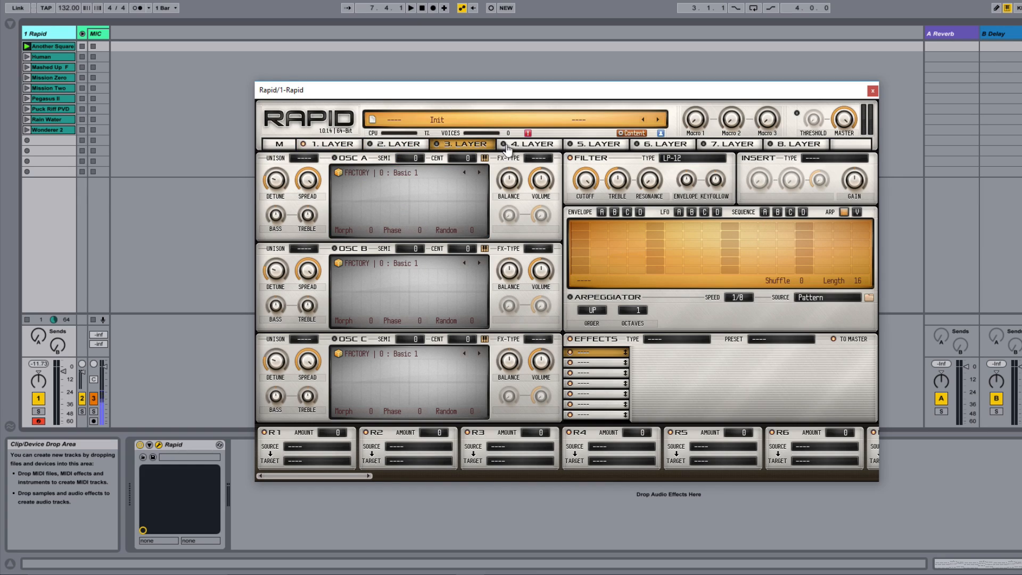
click(330, 142)
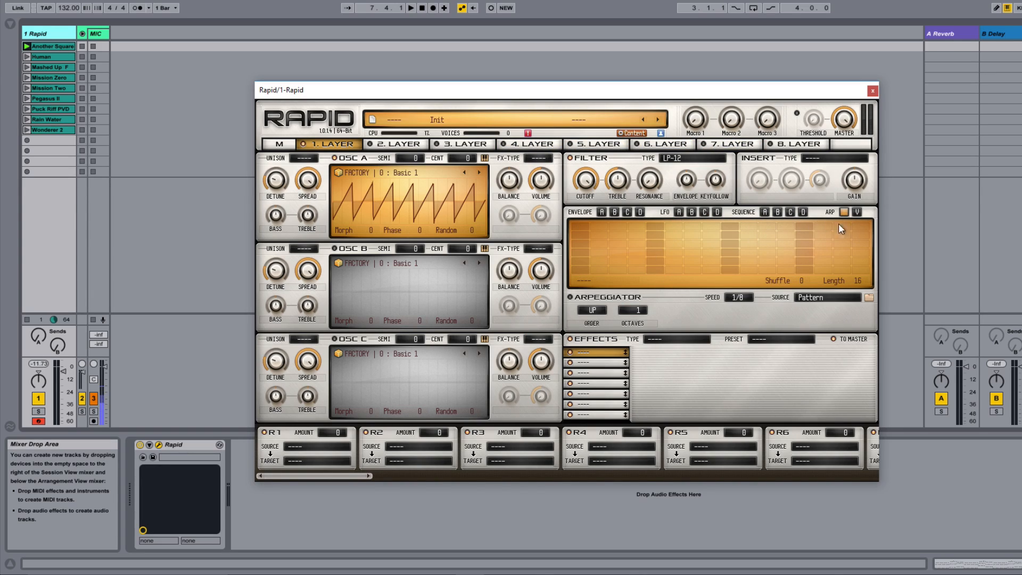
Examine layer 1's sequence A, LFO A and envelope A settings, and the modulation routing slots from R1 to R32.
click(764, 212)
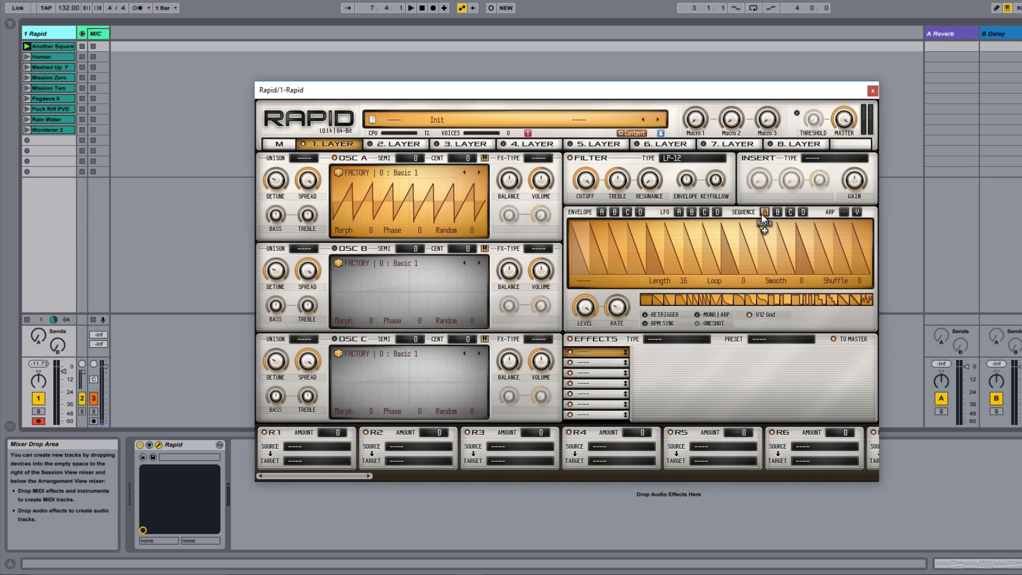
click(679, 212)
click(602, 212)
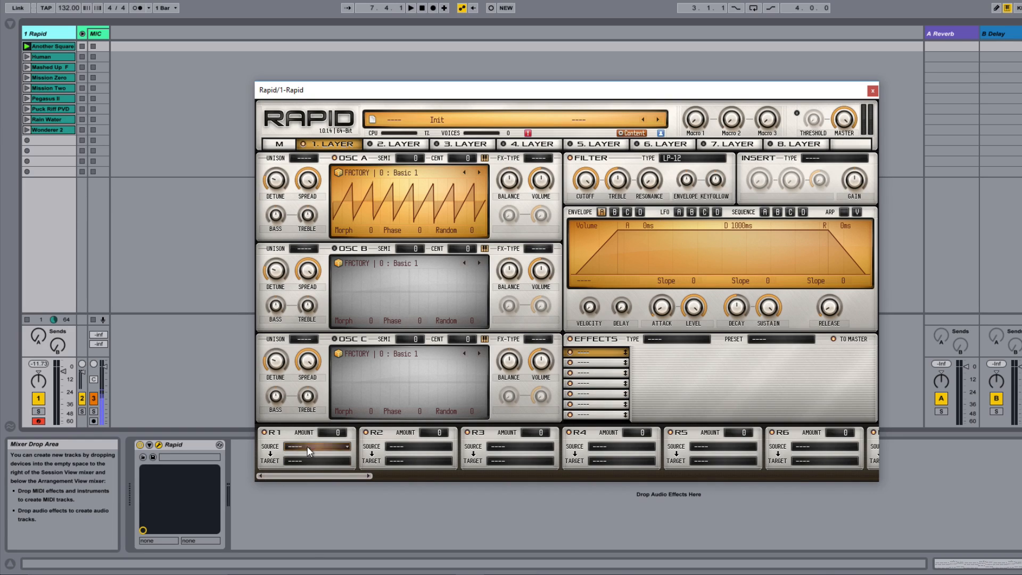
drag(302, 475, 807, 490)
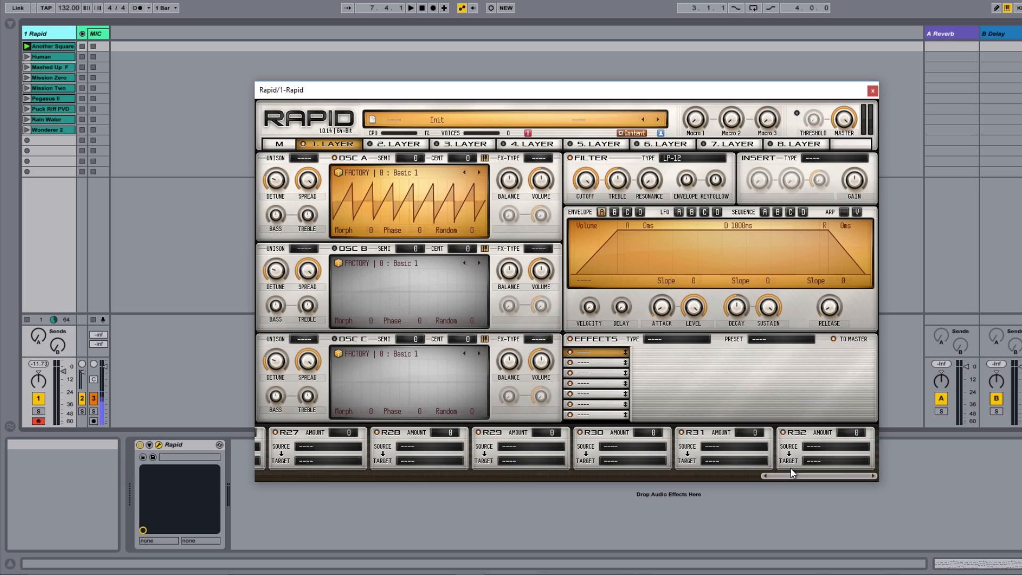
drag(802, 478, 226, 457)
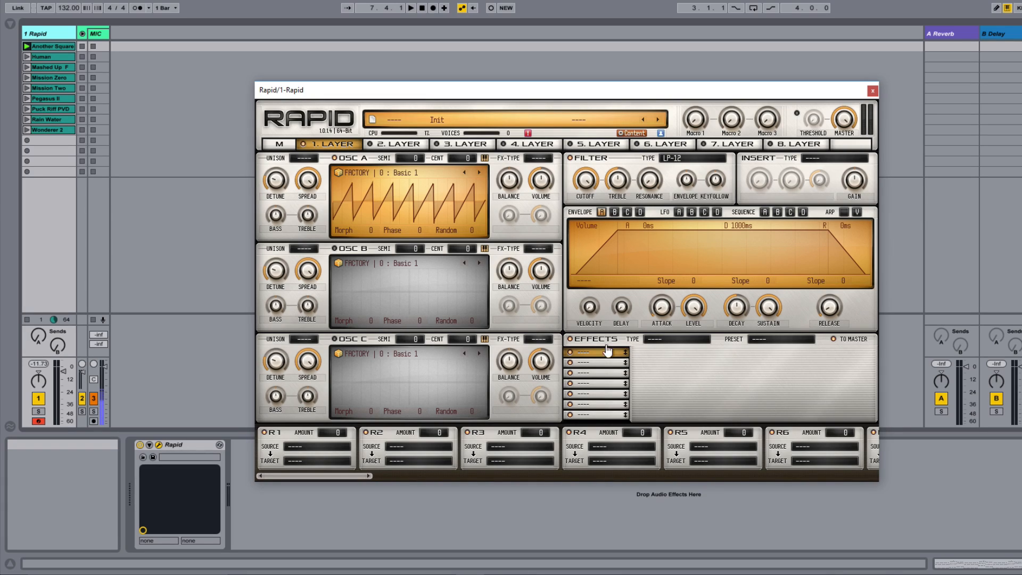
Show layer 1's voicing oscilloscope and set its speed to 773 and scale to 199.
click(857, 212)
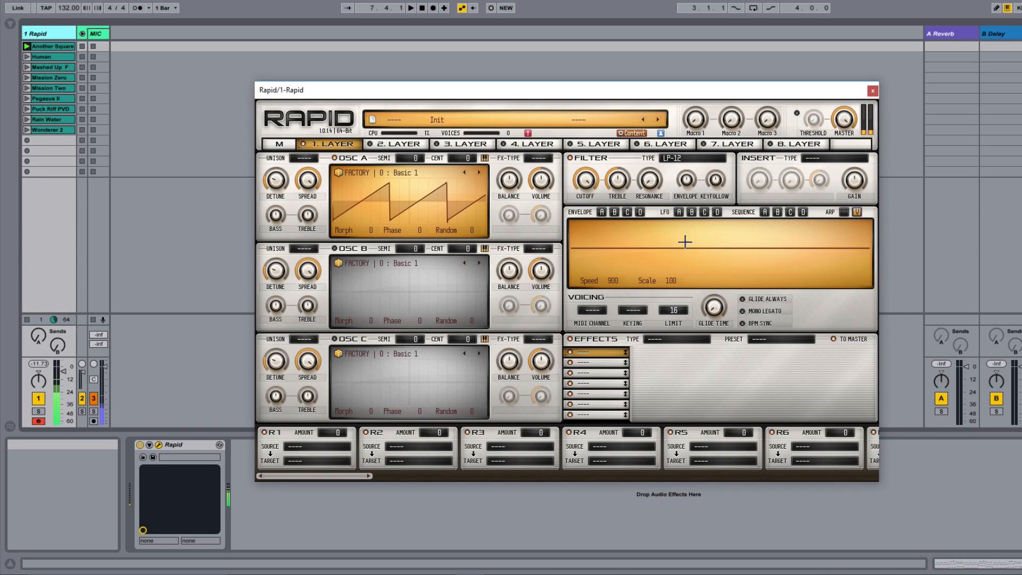
drag(612, 282, 679, 280)
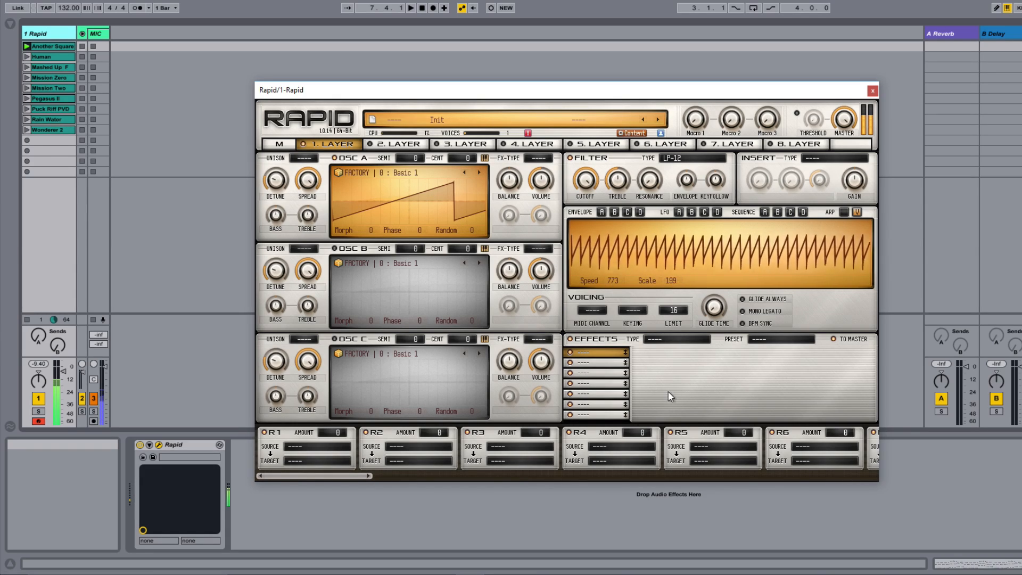
Load the factory wavetable Saw Square 1 into oscillator A and sweep its morph position up and back down.
click(401, 178)
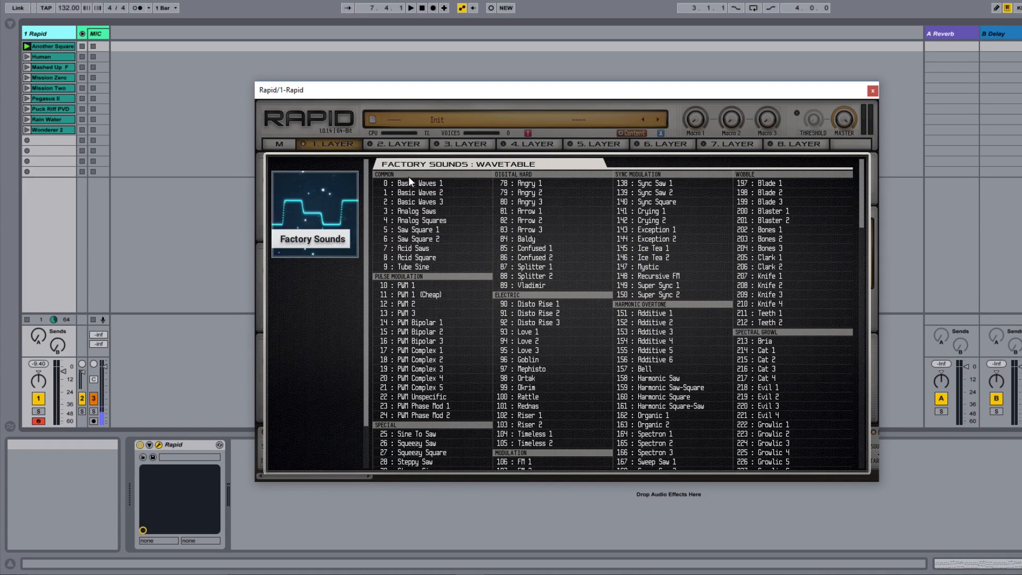
scroll(848, 235, down, 5)
drag(848, 230, 820, 133)
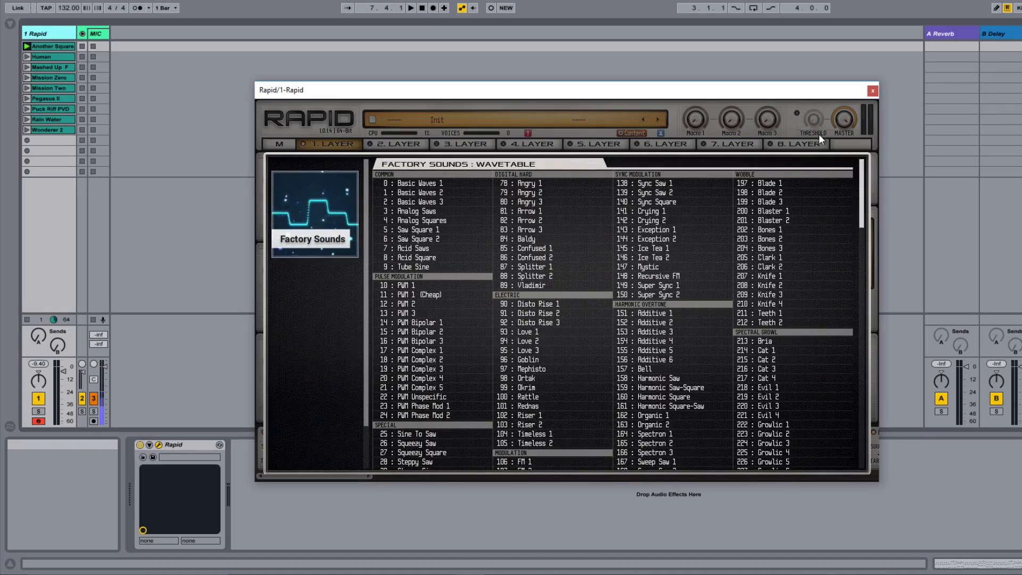
click(426, 229)
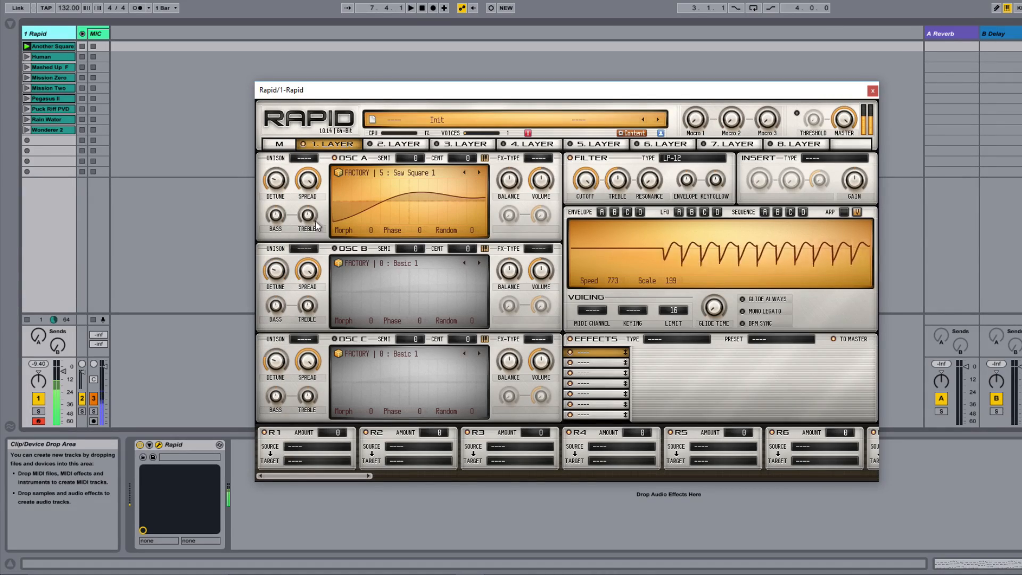
drag(367, 230, 367, 166)
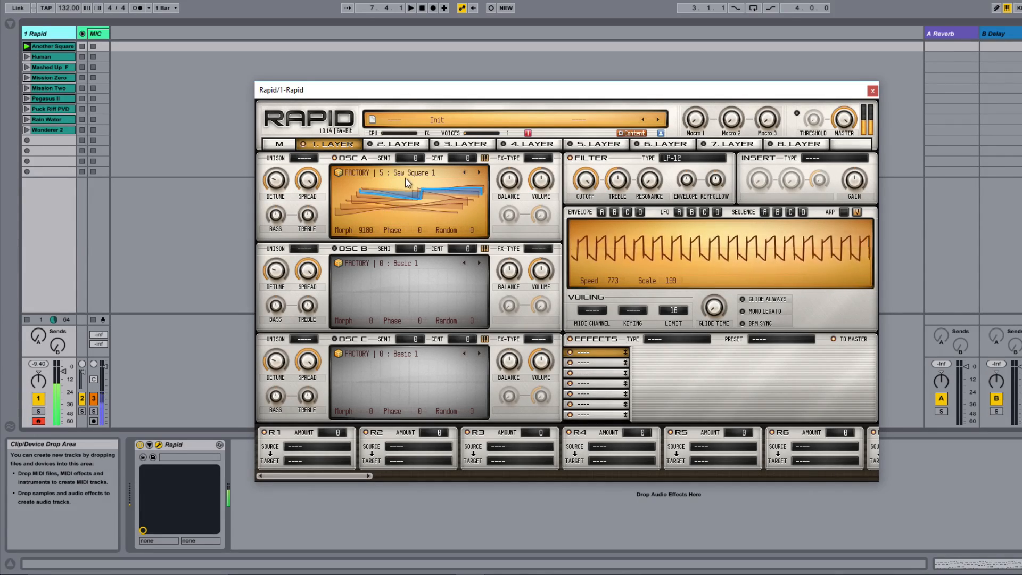
drag(367, 230, 367, 280)
Advance oscillator A through the Acid Saws and Acid Square wavetables, sweeping the morph position of each.
click(480, 172)
click(479, 173)
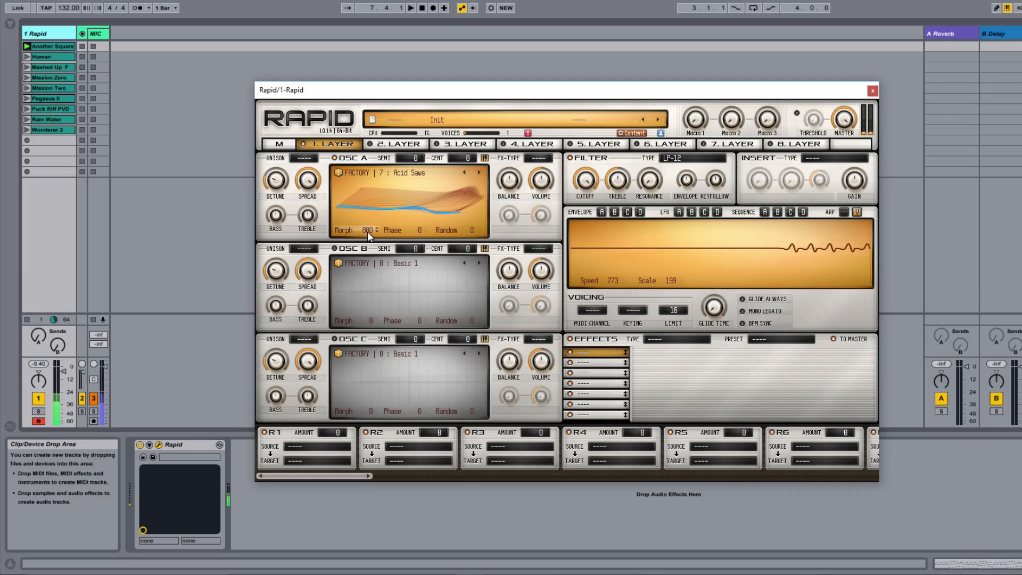
drag(367, 231, 367, 264)
click(479, 172)
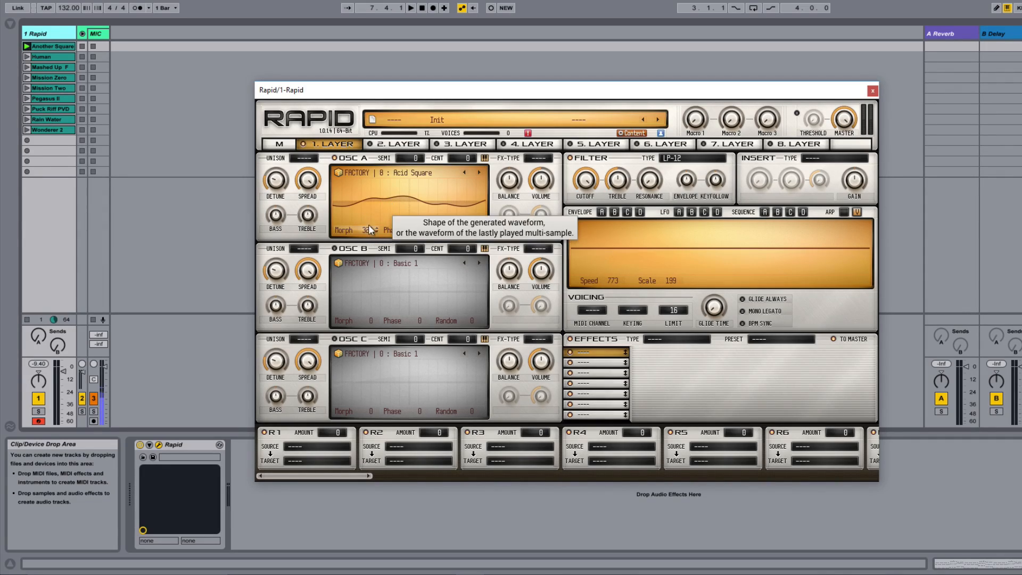
drag(370, 231, 370, 210)
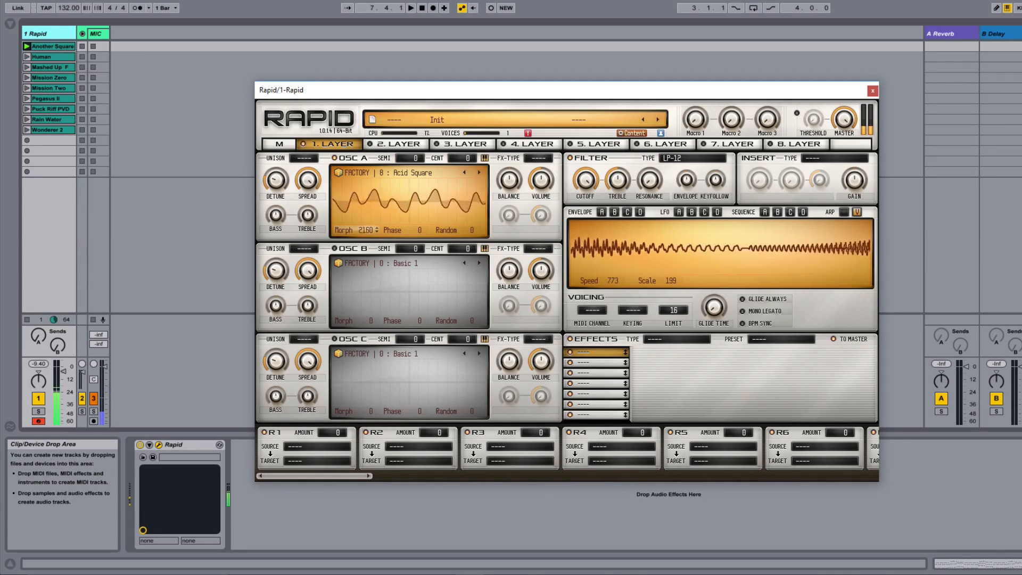
Load the factory wavetable Tube Sine into oscillator A and raise its morph position.
click(414, 172)
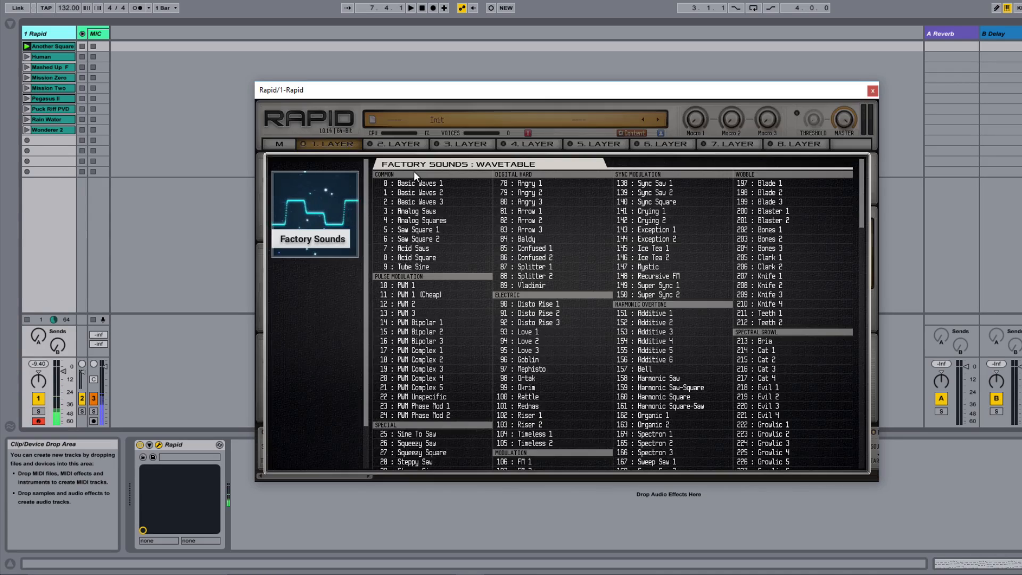
click(424, 267)
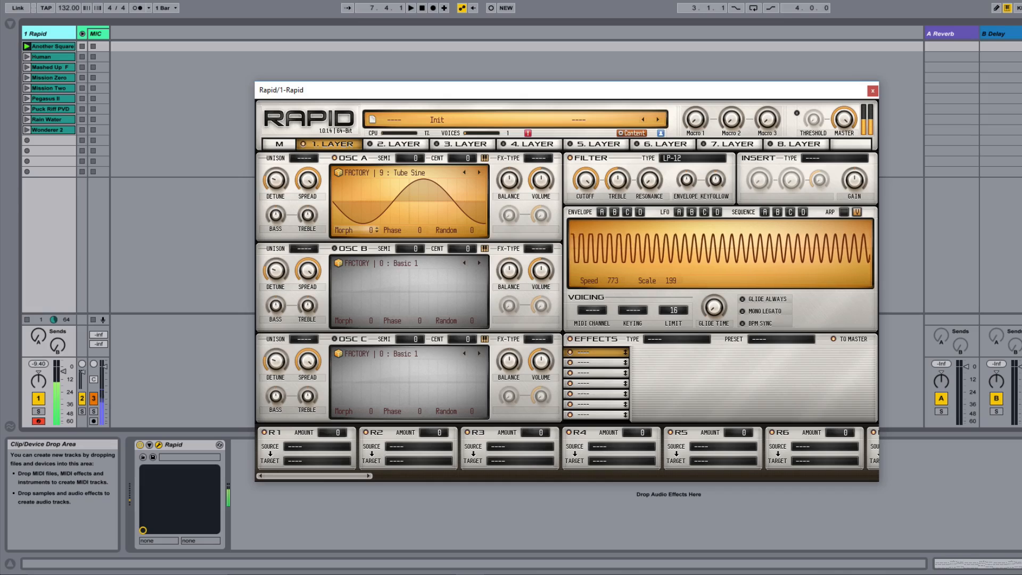
mouse_move(377, 230)
mouse_down()
mouse_move(377, 209)
mouse_move(377, 235)
mouse_move(365, 230)
mouse_up()
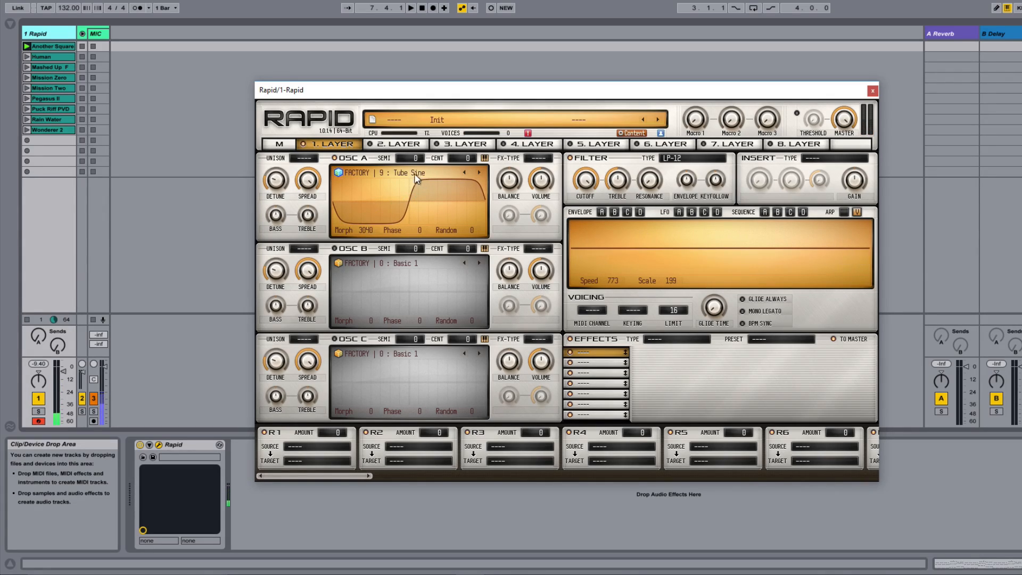
Load the pulse modulation wavetable PWM 1 into oscillator A and vary its morph position.
click(416, 177)
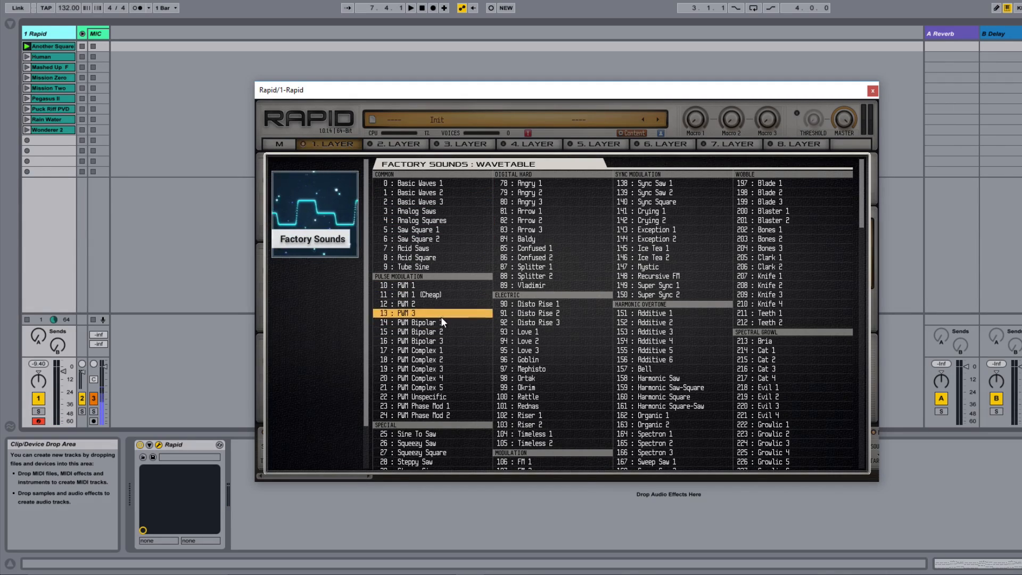
scroll(442, 315, down, 3)
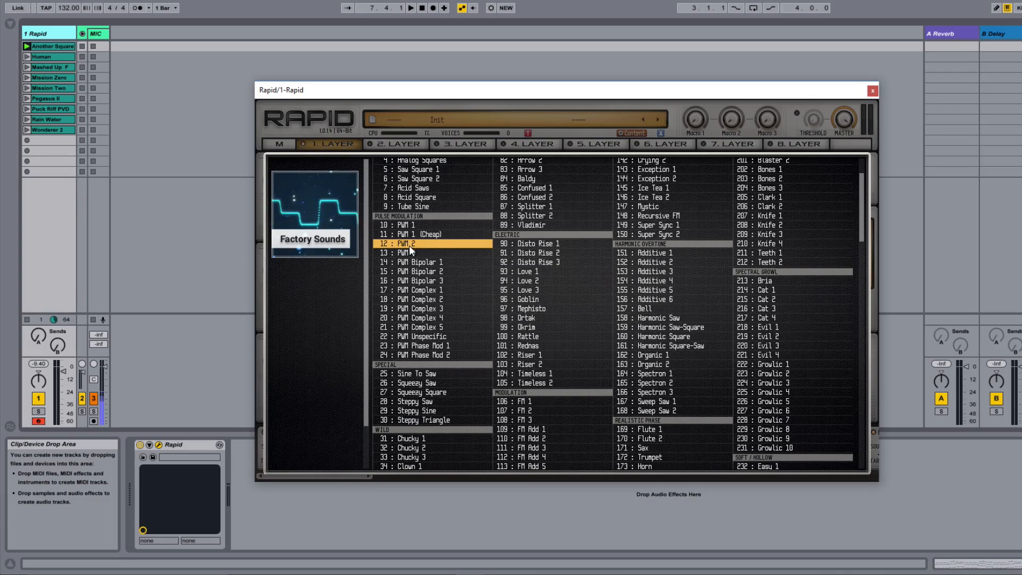
click(414, 227)
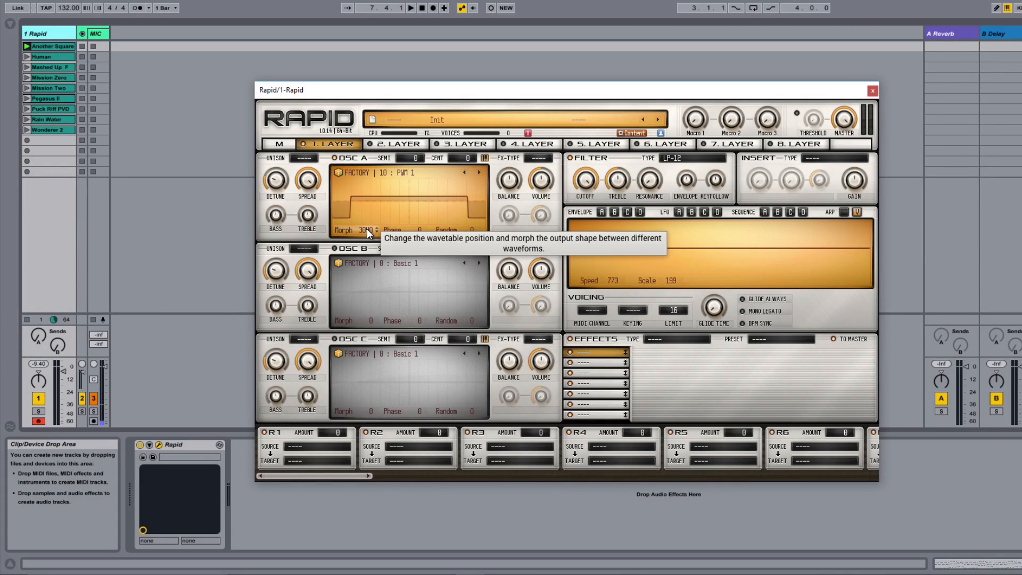
mouse_move(368, 230)
mouse_down()
mouse_move(369, 327)
mouse_move(368, 16)
mouse_move(369, 335)
mouse_move(368, 10)
mouse_move(368, 314)
mouse_move(368, 233)
mouse_up()
Load the wavetable Chucky 1 into oscillator A, show its 3D waveform view and set the morph position to 4230.
click(474, 179)
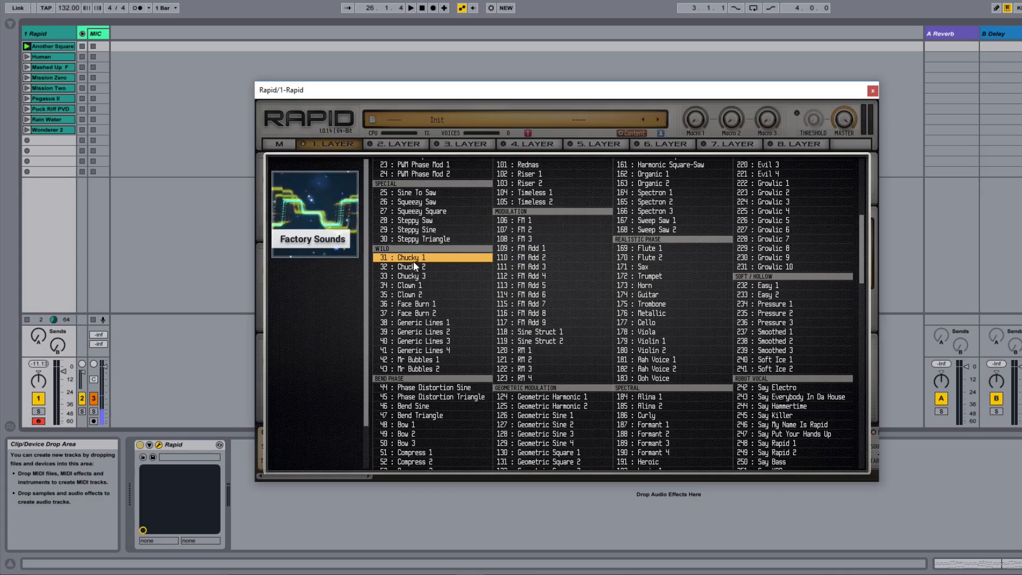
click(413, 258)
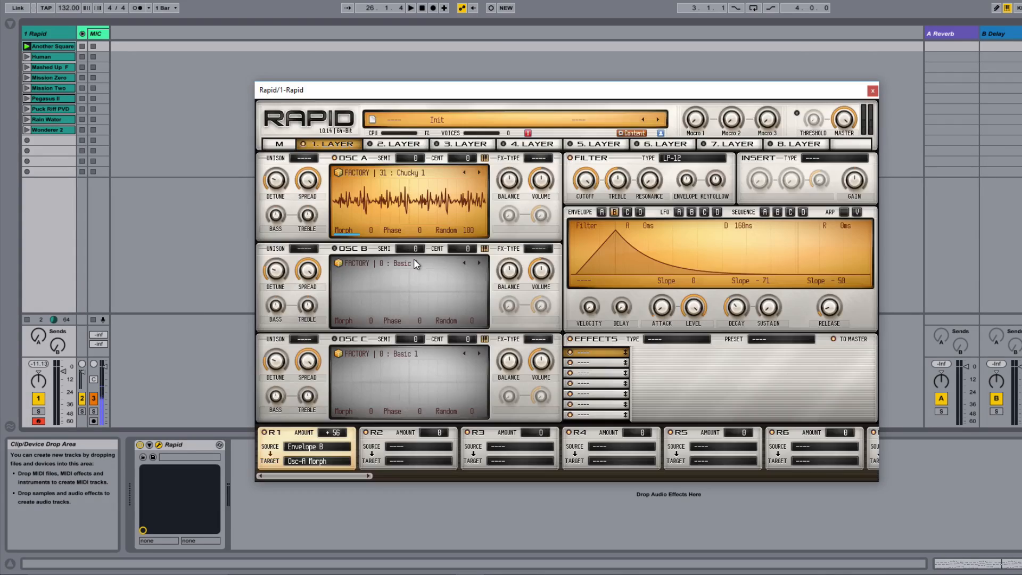
click(380, 201)
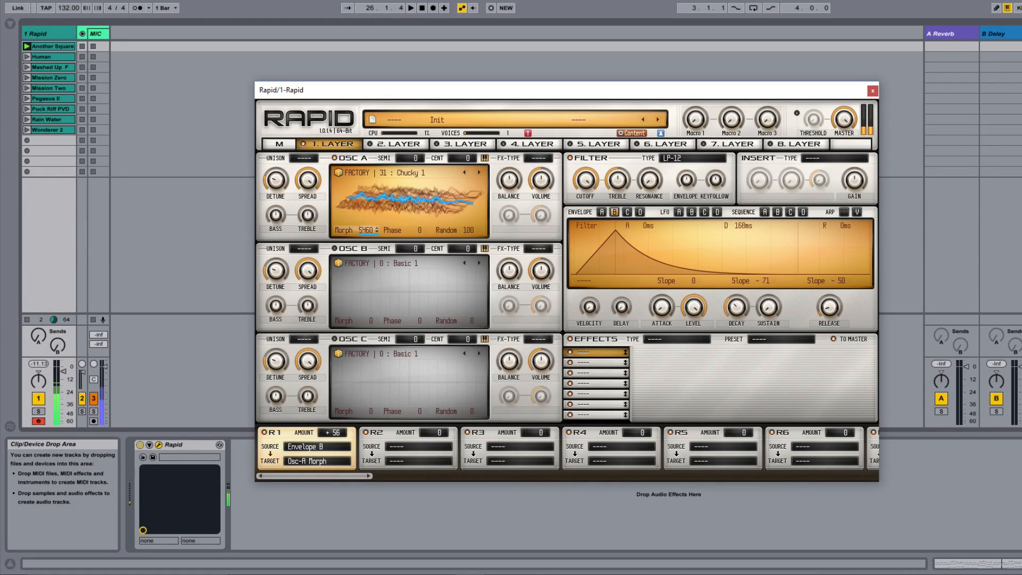
drag(368, 230, 367, 245)
Apply the Tube Amplifier effect to oscillator A and switch its wavetable to Chucky 2 with a morph position of 6800.
click(547, 159)
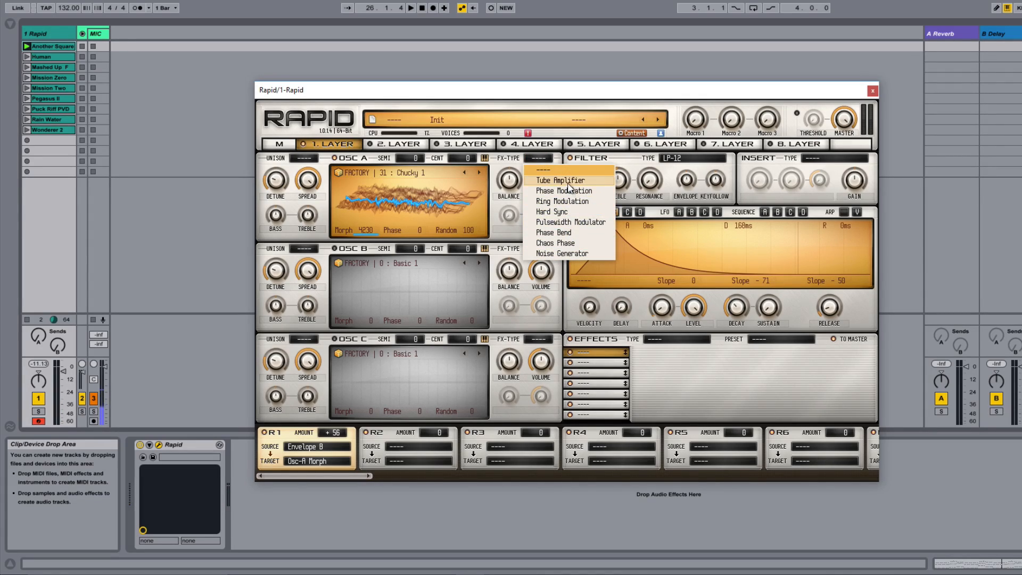
click(533, 181)
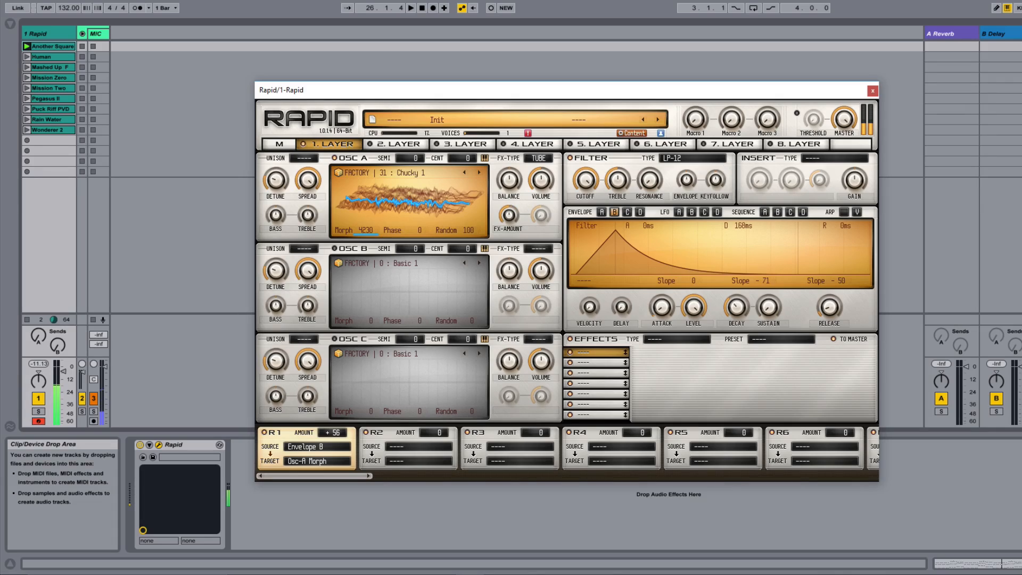
drag(377, 230, 377, 229)
click(479, 173)
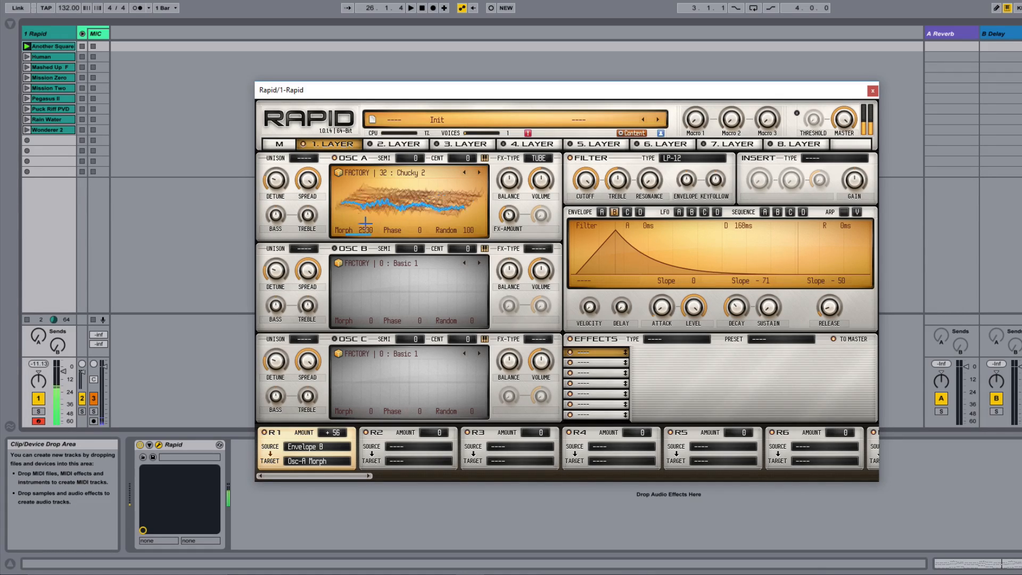
drag(366, 230, 377, 235)
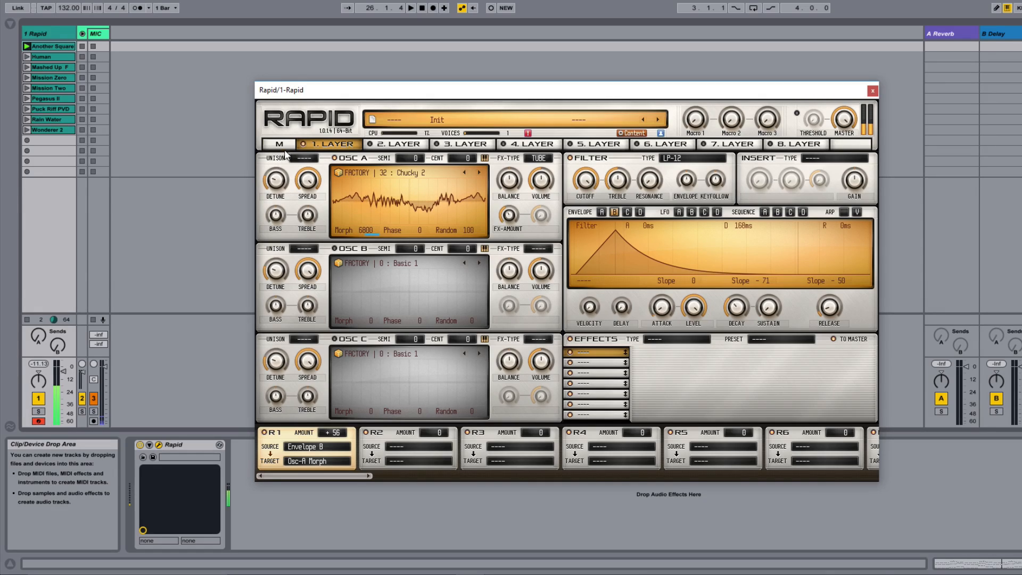
Set oscillator A's unison to 8 voices and switch its wavetable to Chucky 3, sweeping the morph position.
click(304, 158)
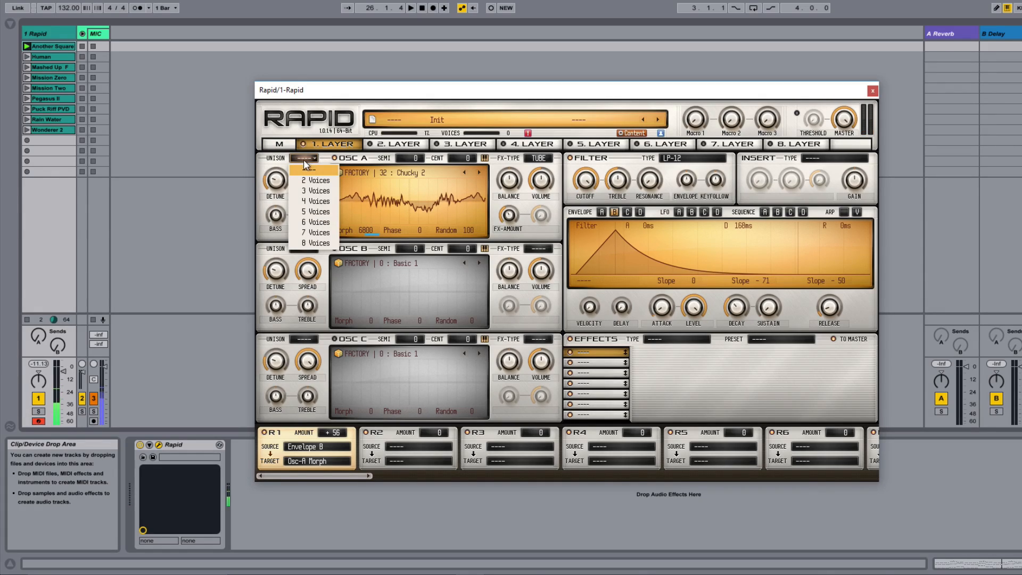
click(315, 244)
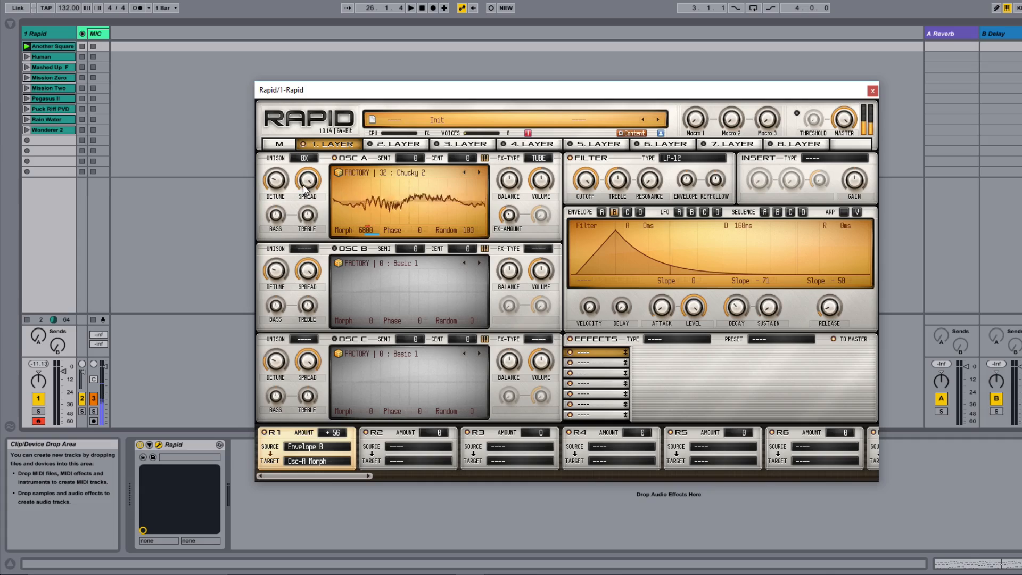
mouse_move(369, 228)
mouse_down()
mouse_move(368, 215)
mouse_move(367, 242)
mouse_up()
click(478, 172)
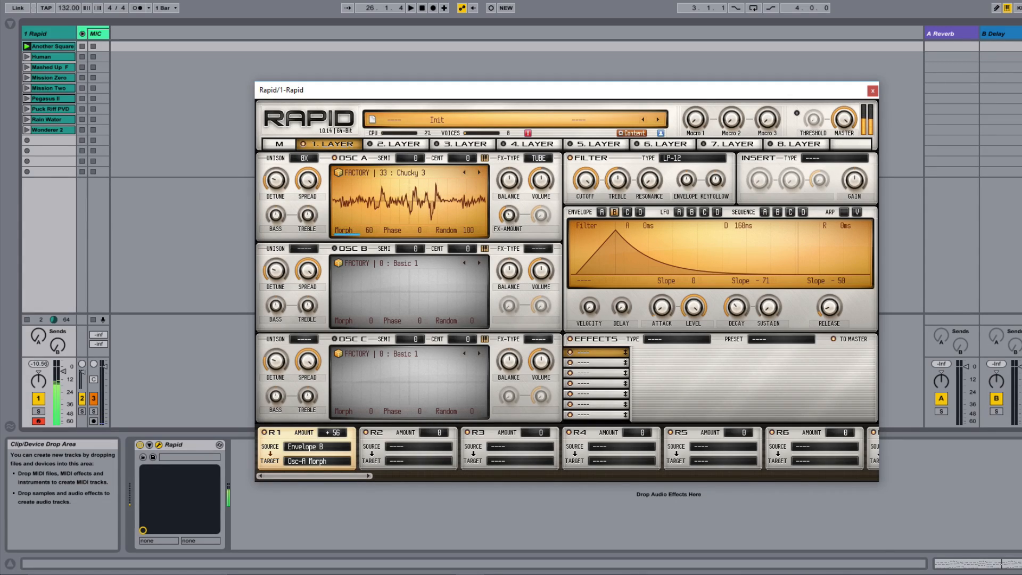
drag(344, 229, 344, 207)
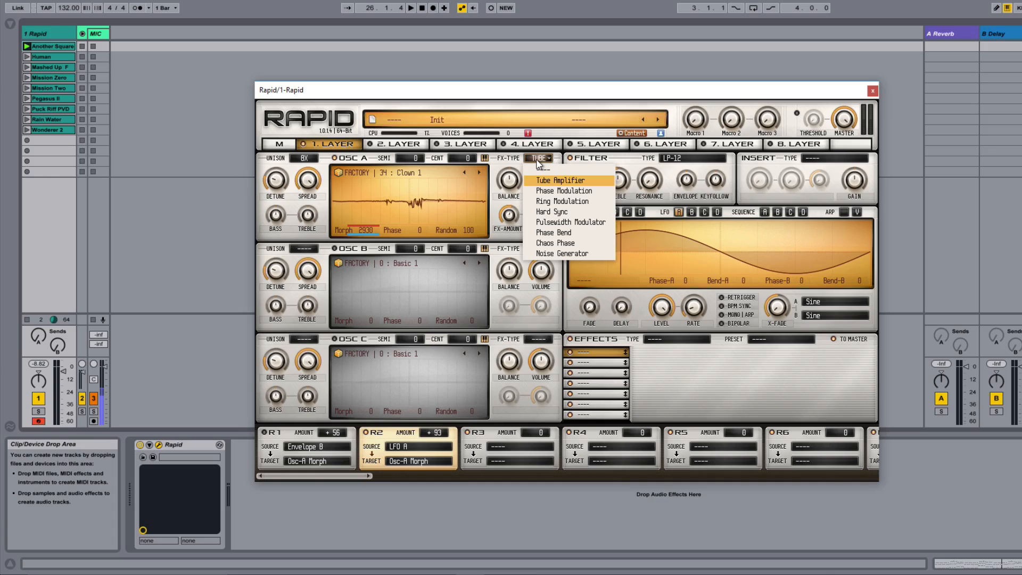
Change oscillator A's effect type to Phase Modulation and set its FX factor to -12.
click(554, 191)
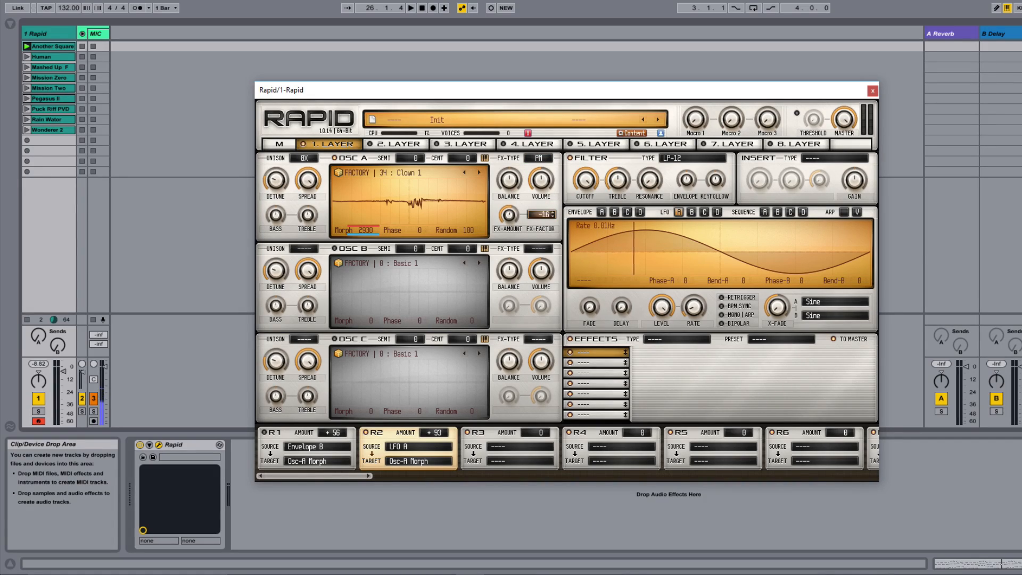
drag(542, 215, 542, 221)
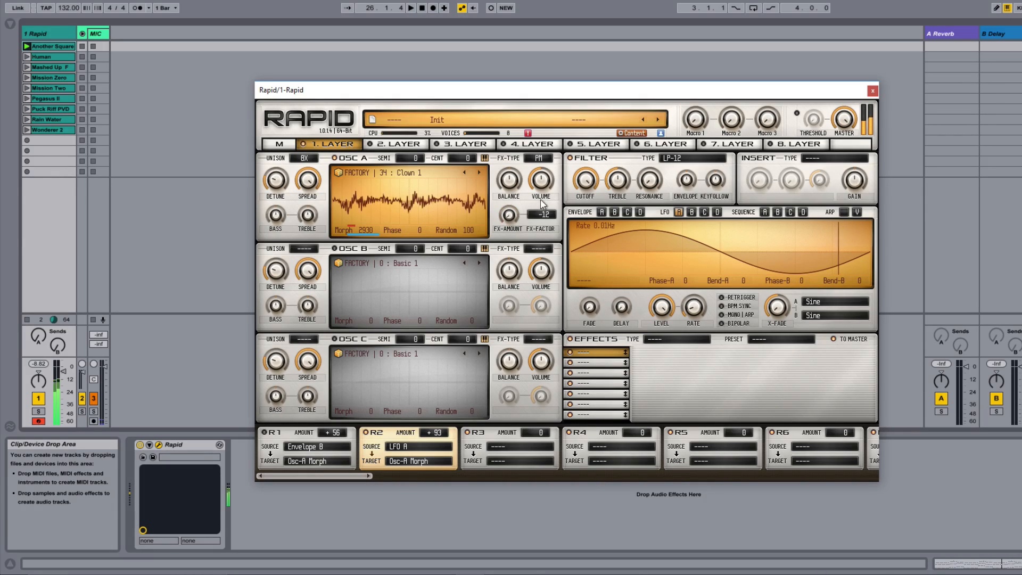
Turn off oscillator A's effect by setting its FX type to none.
click(539, 158)
click(548, 173)
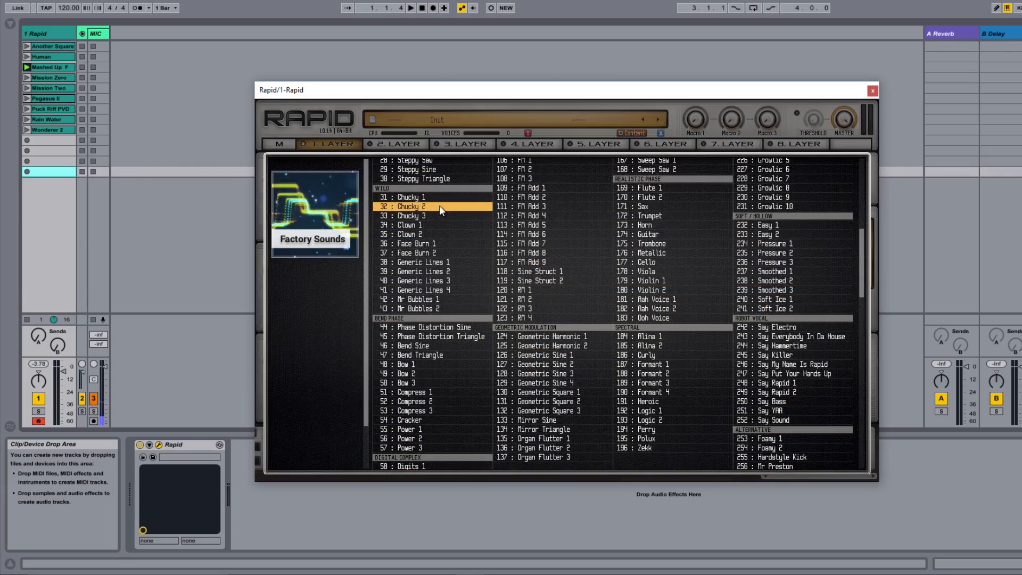
Load the Spectral Growl wavetable Bria into oscillator A and sweep its morph position to 8870.
click(458, 262)
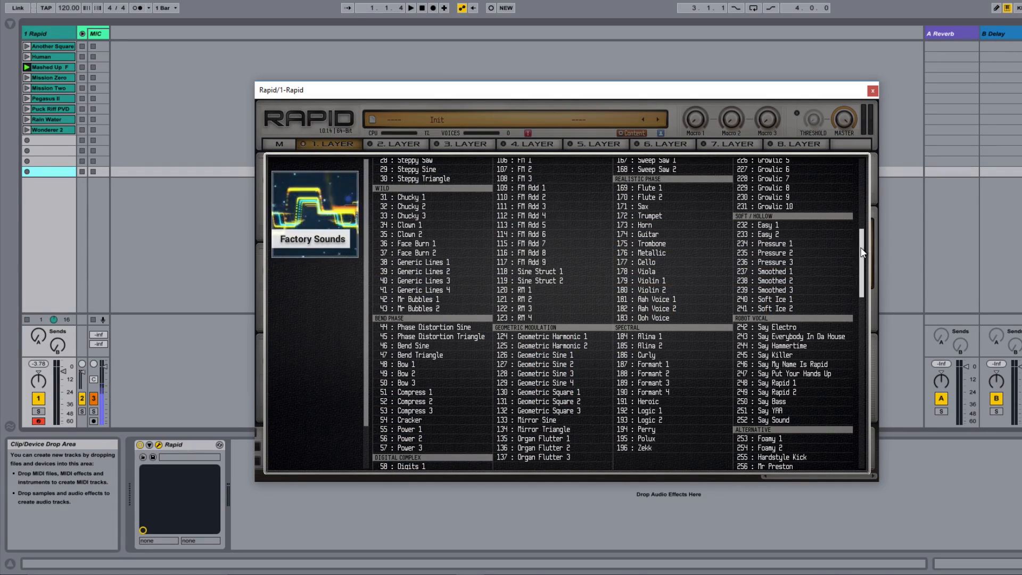
drag(862, 247, 876, 189)
scroll(876, 189, down, 3)
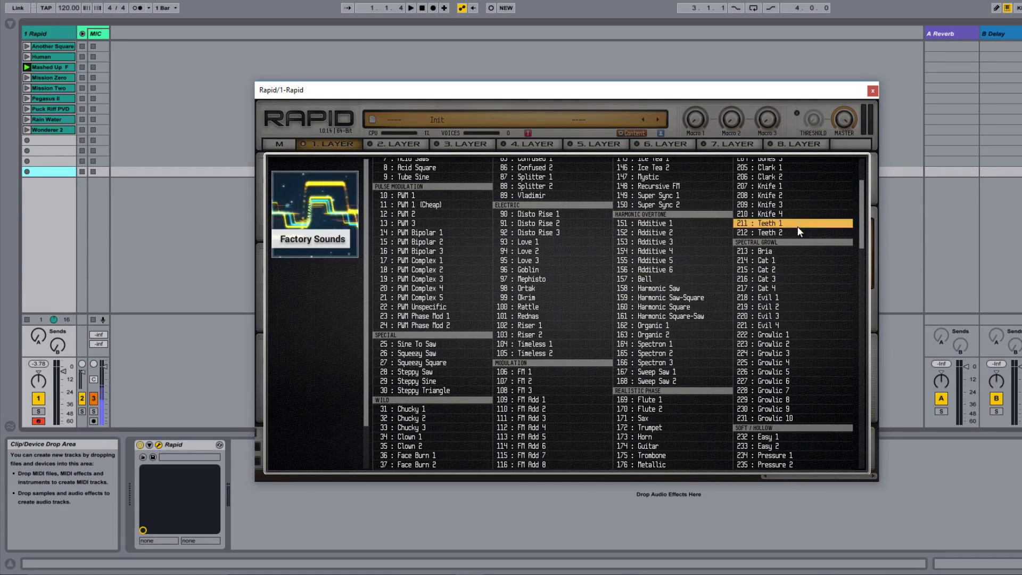
click(783, 248)
drag(376, 230, 377, 181)
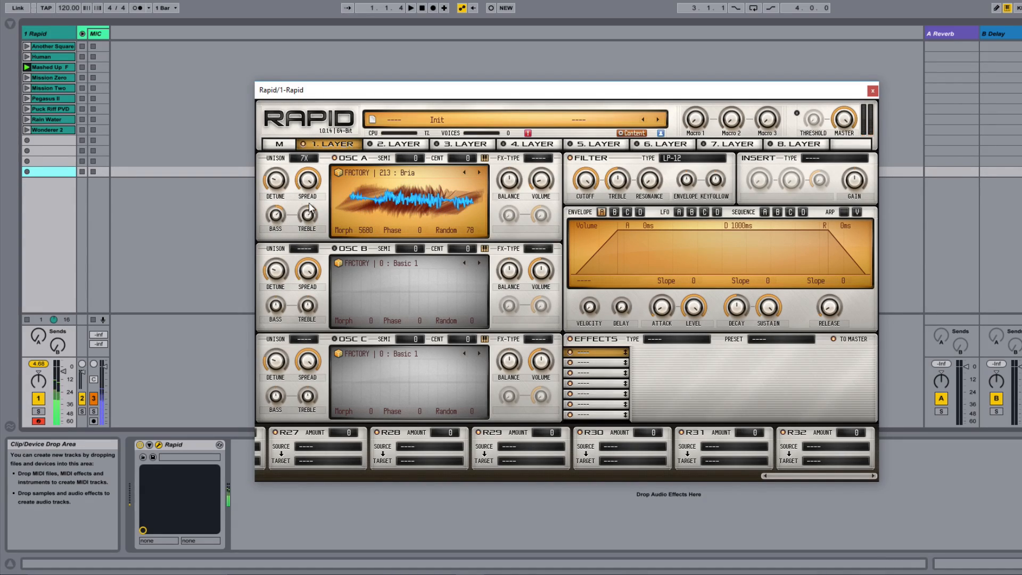
drag(386, 221, 473, 189)
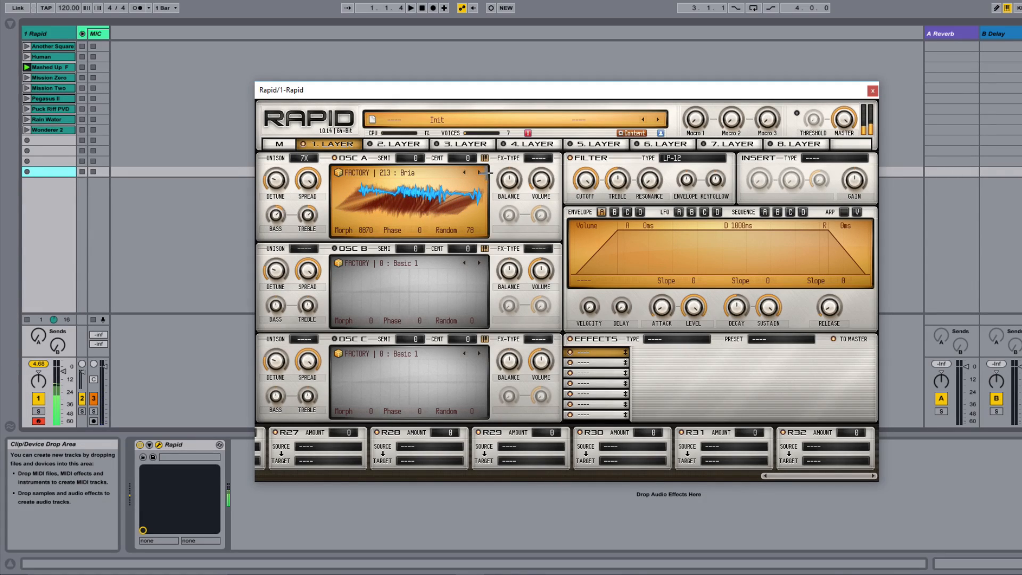
Step oscillator A's wavetable forward to Cat 3 and sweep its morph position up and down.
click(479, 173)
click(480, 172)
click(480, 172)
drag(366, 231, 366, 280)
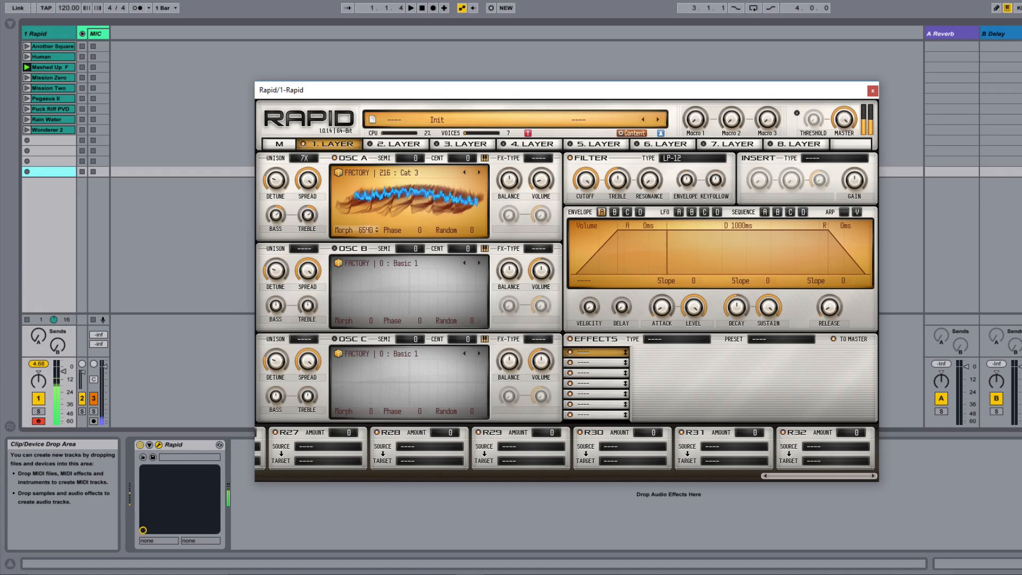
mouse_move(367, 230)
mouse_down()
mouse_move(367, 247)
mouse_move(366, 197)
mouse_move(366, 261)
mouse_move(257, 227)
mouse_up()
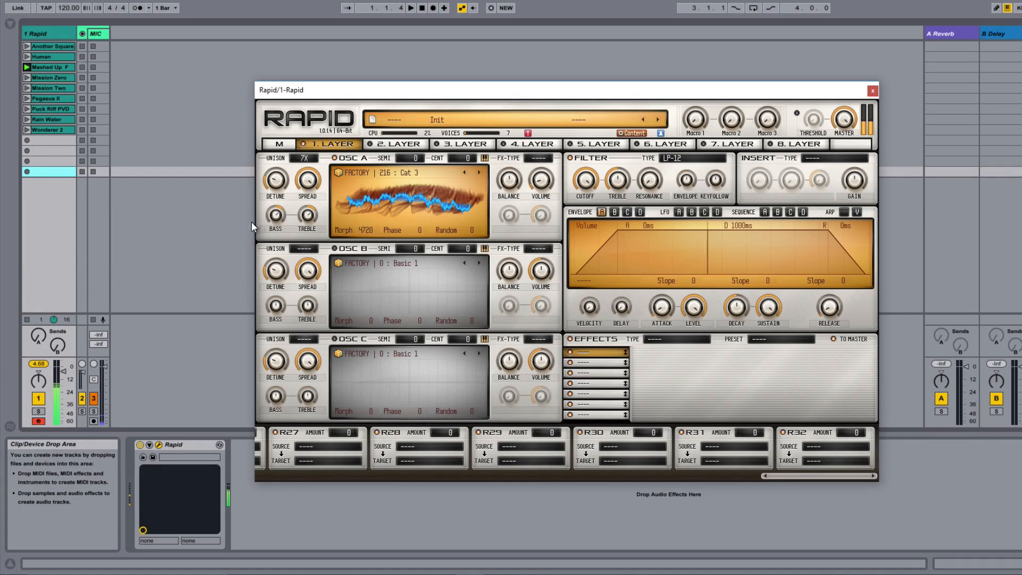
mouse_move(367, 231)
mouse_down()
mouse_move(366, 258)
mouse_move(366, 168)
mouse_move(367, 192)
mouse_move(266, 176)
mouse_up()
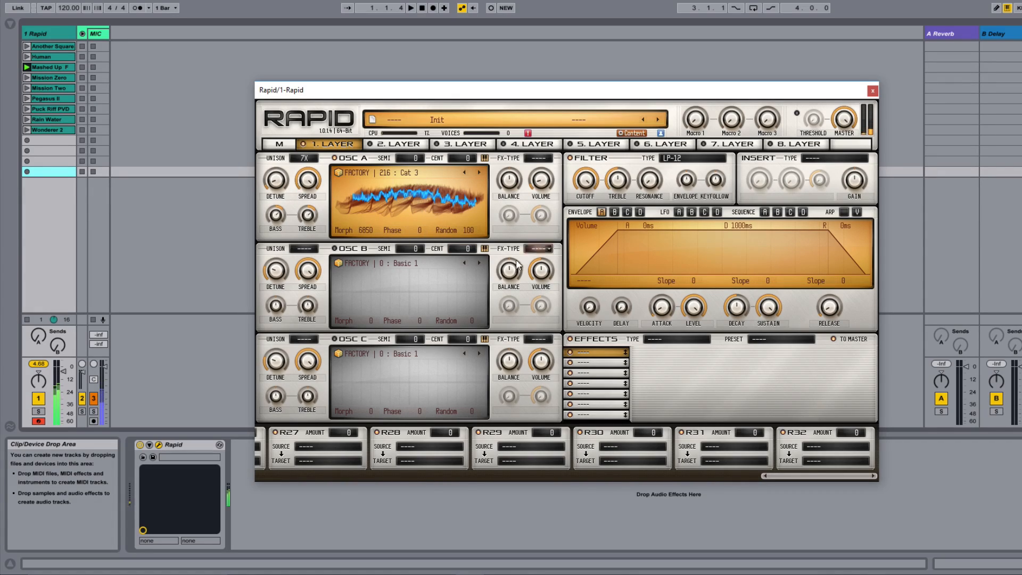
mouse_move(353, 230)
mouse_down()
mouse_move(353, 200)
mouse_move(352, 277)
mouse_move(352, 243)
mouse_up()
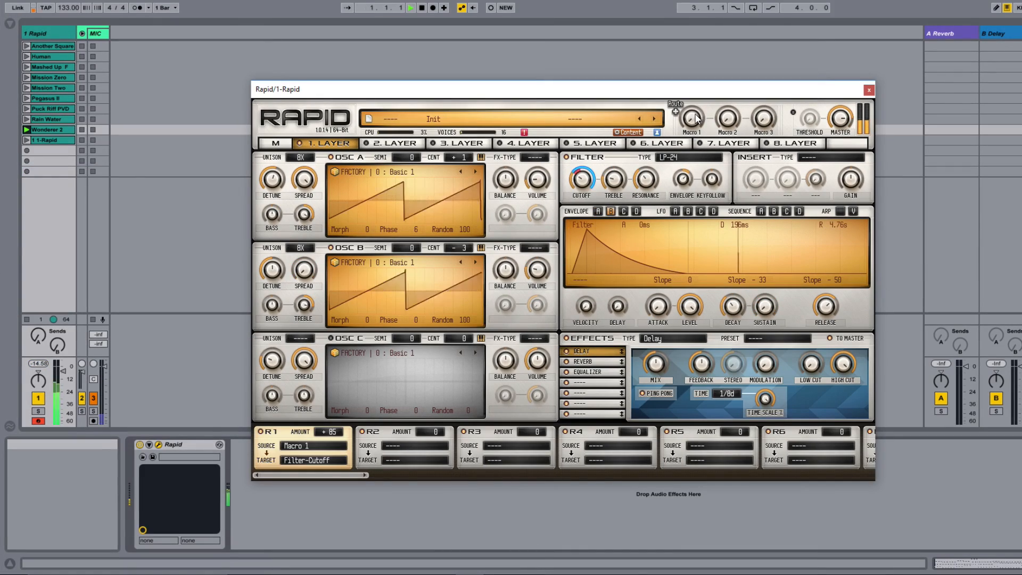
Adjust Macro 1 to sweep the filter cutoff and set oscillator B's fine tuning to -6 cents.
drag(692, 117, 692, 116)
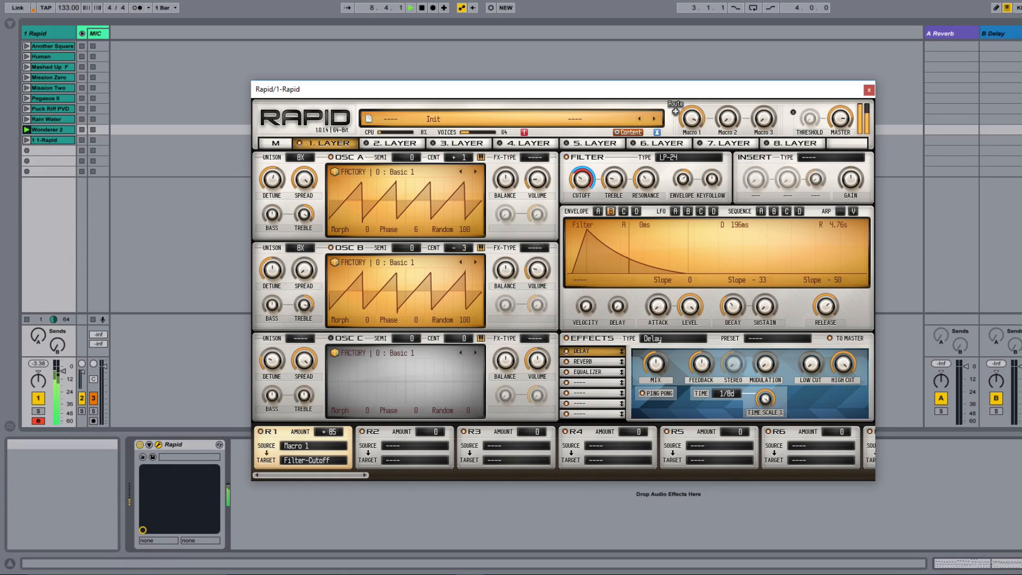
drag(461, 248, 462, 257)
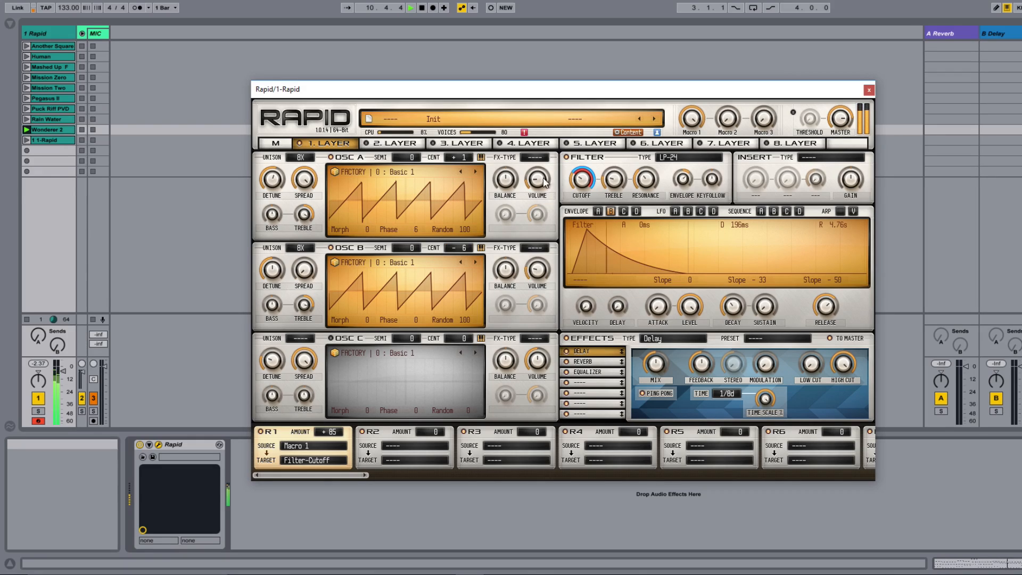
mouse_move(611, 212)
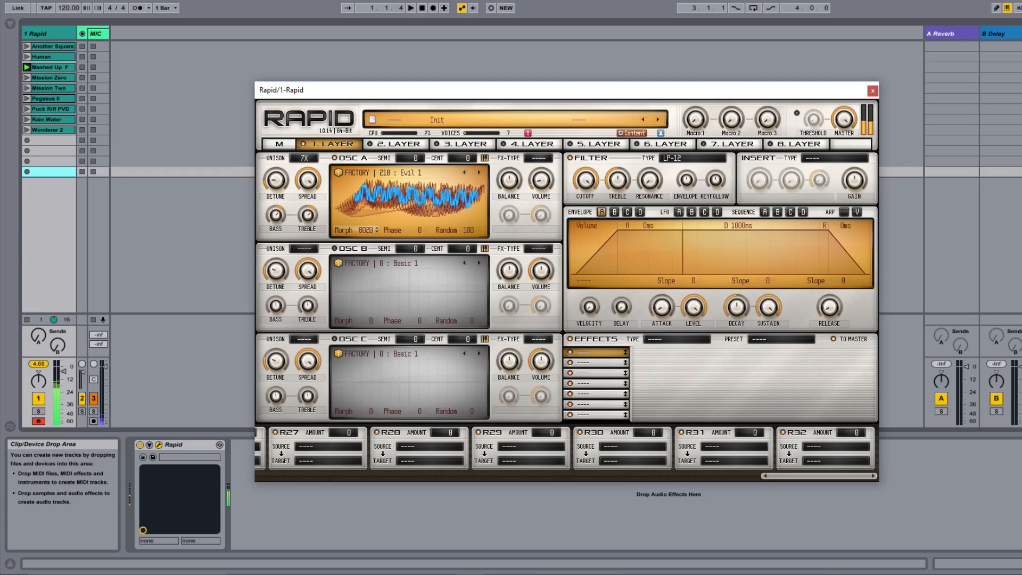
Step oscillator A's wavetable through Evil 2 and Evil 3 to Evil 4, sweeping the morph position to 4530.
click(479, 173)
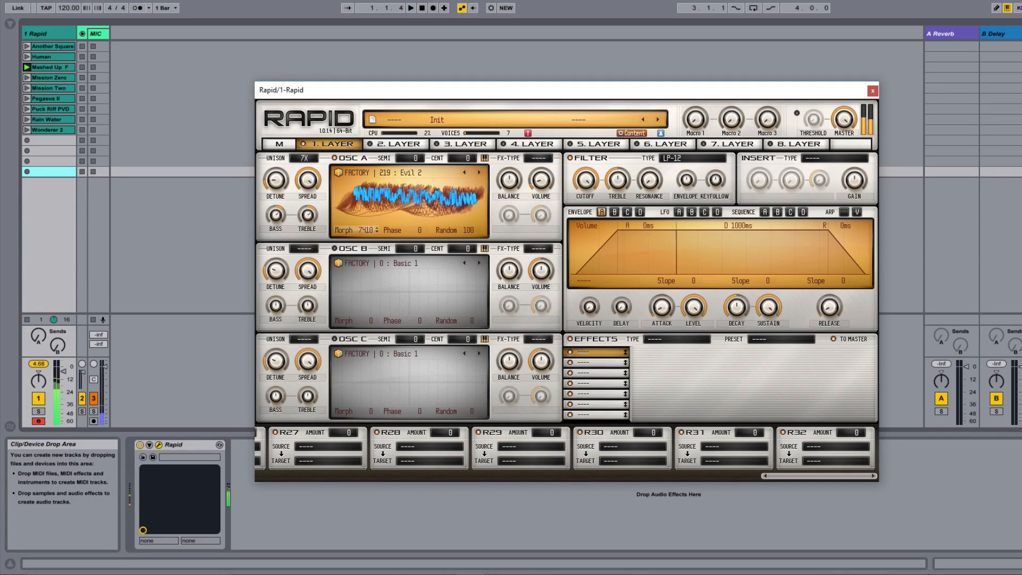
click(479, 173)
mouse_move(360, 230)
mouse_down()
mouse_move(360, 266)
mouse_move(360, 213)
mouse_up()
drag(450, 198, 452, 186)
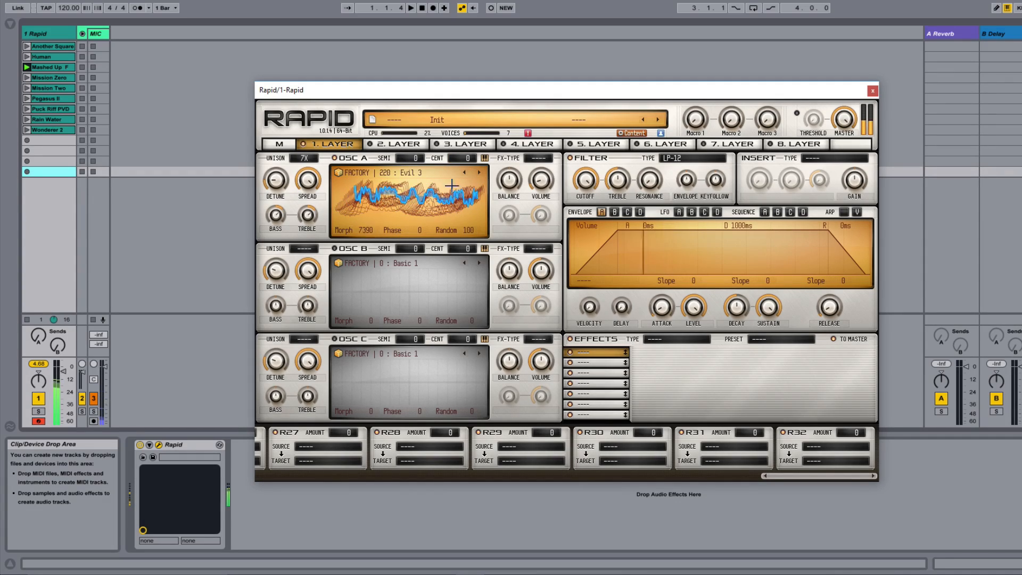
click(478, 173)
mouse_move(366, 230)
mouse_down()
mouse_move(366, 249)
mouse_move(367, 217)
mouse_move(367, 250)
mouse_up()
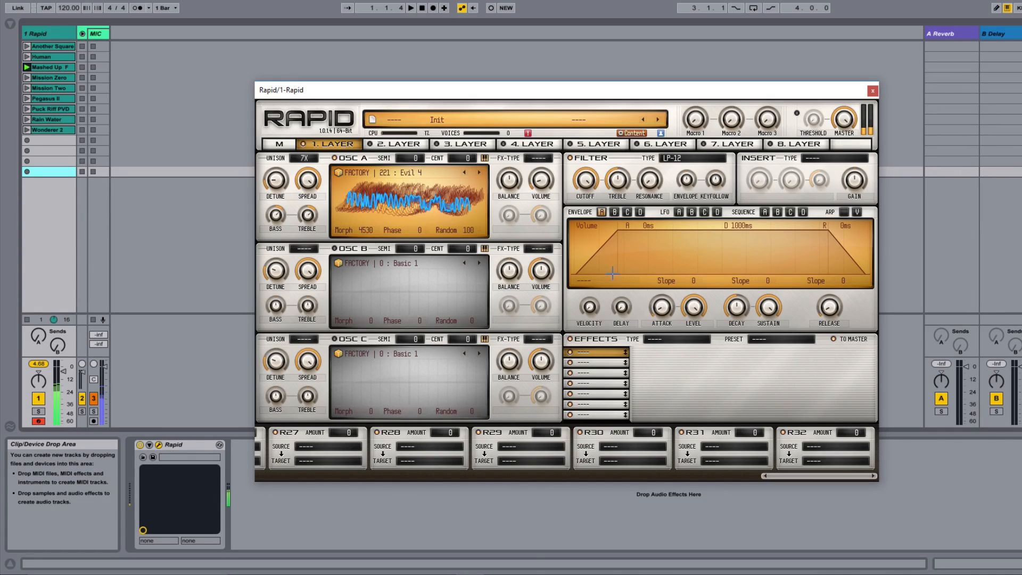
Add a Shaper in the first effect slot and a Distortion in the second.
click(657, 339)
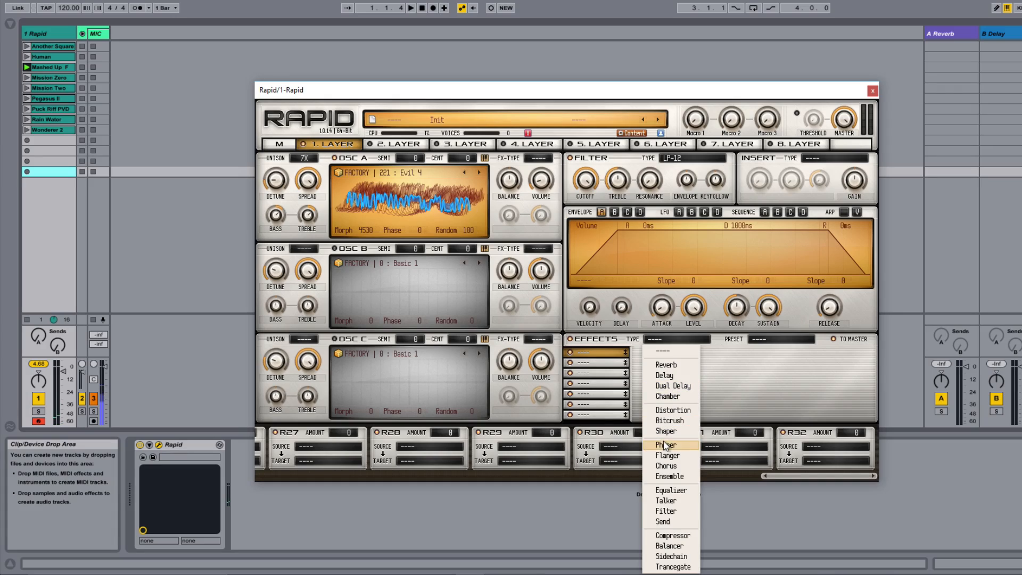
click(666, 432)
click(595, 363)
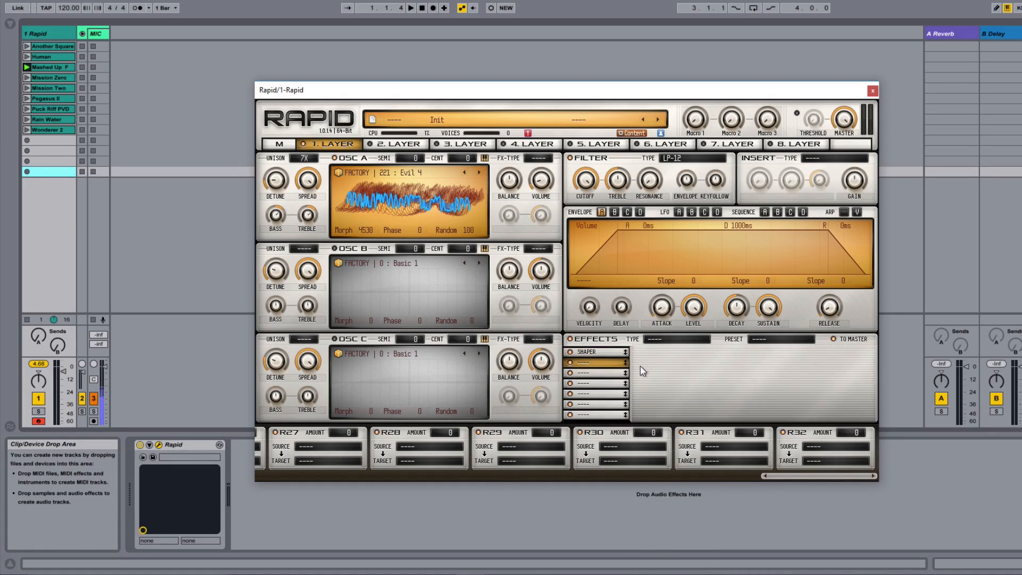
click(661, 340)
click(672, 411)
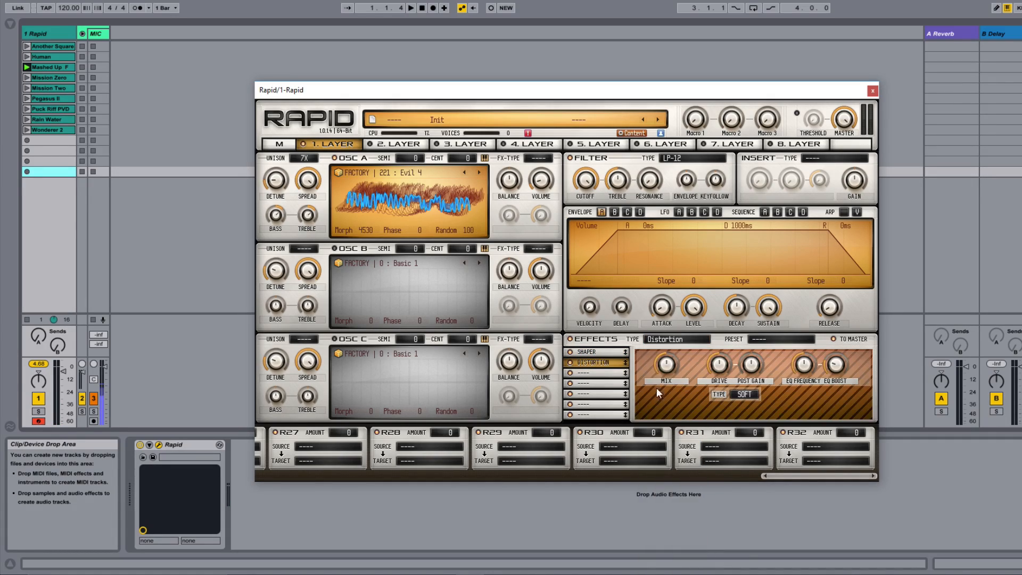
Set the Shaper's curve type to Sine and sweep the morph position of oscillator A's Evil 4 wavetable.
click(594, 352)
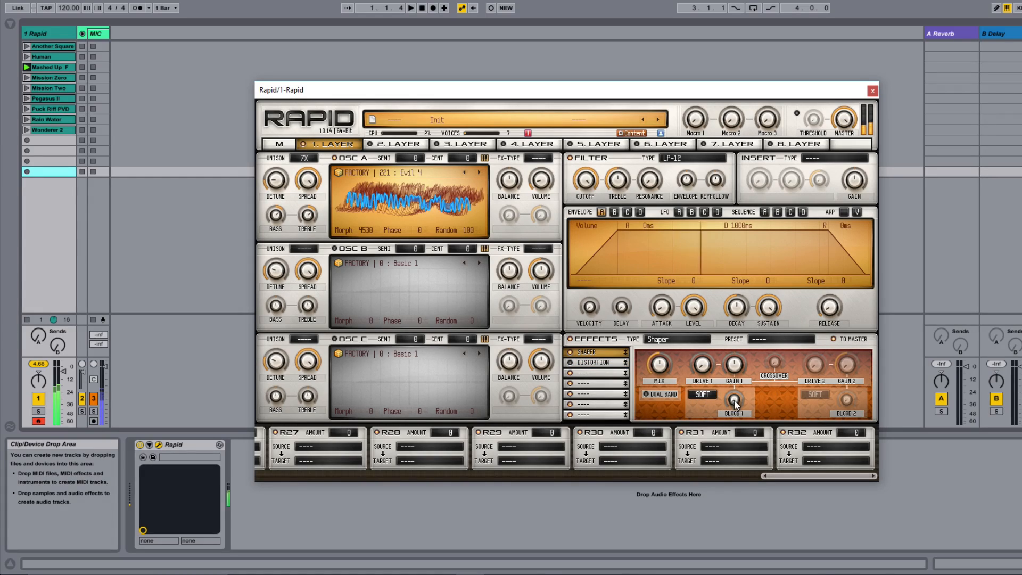
mouse_move(355, 231)
mouse_down()
mouse_move(355, 181)
mouse_move(355, 223)
mouse_up()
click(703, 394)
click(720, 410)
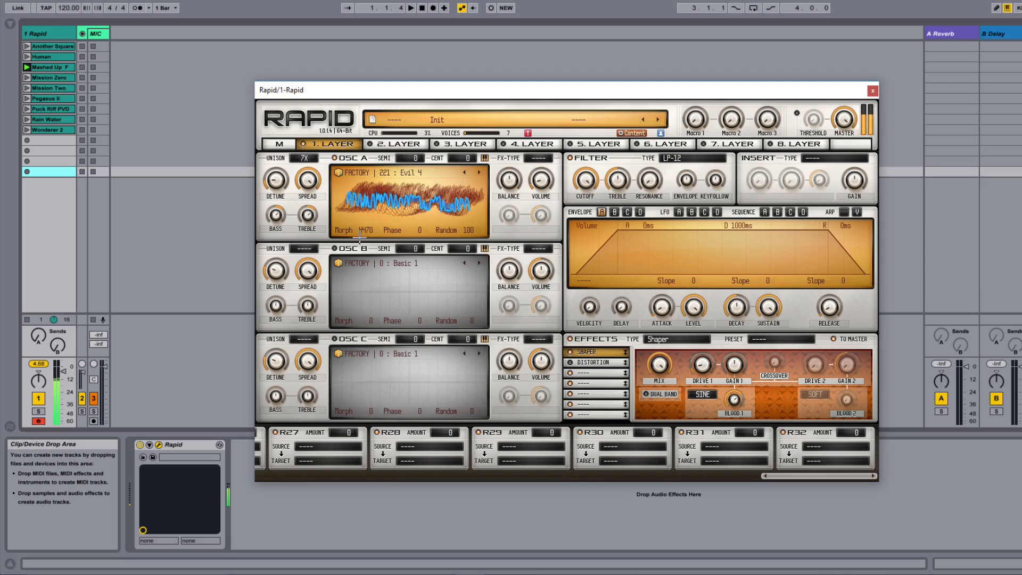
drag(367, 231, 366, 257)
Switch oscillator A to Growlic 1, lower its morph position to 0 and advance to the following wavetable.
click(479, 173)
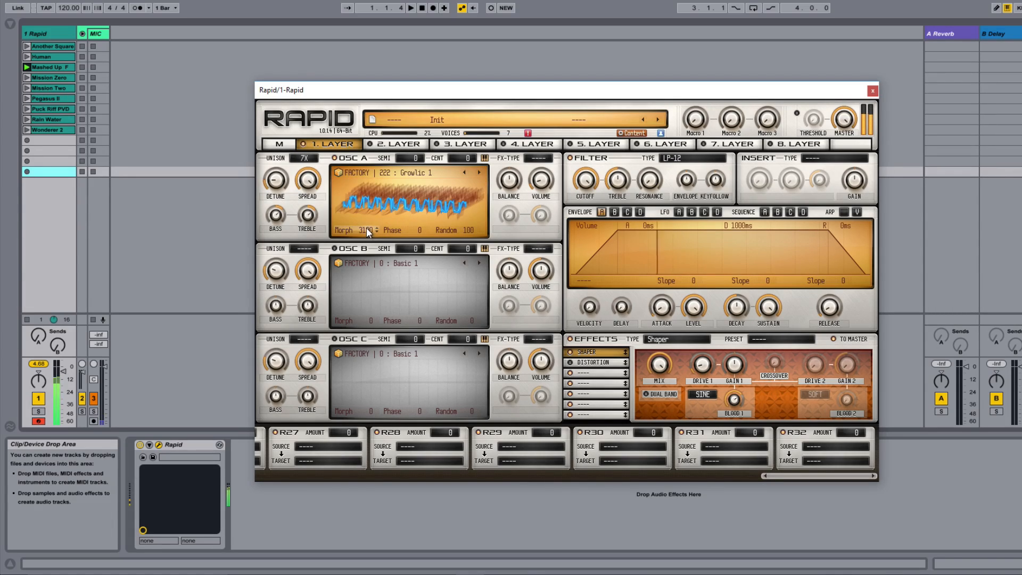
drag(366, 230, 366, 287)
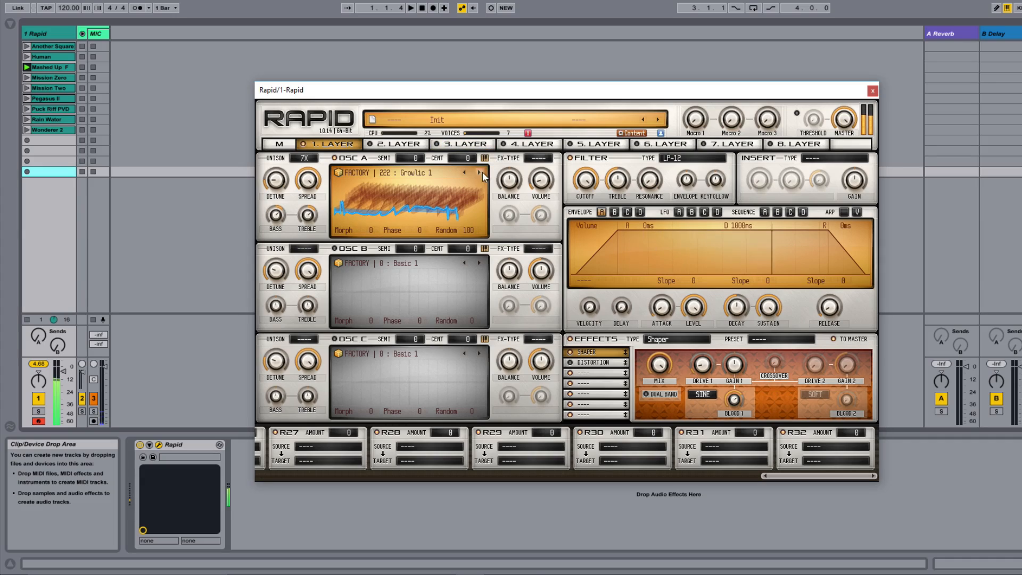
click(484, 172)
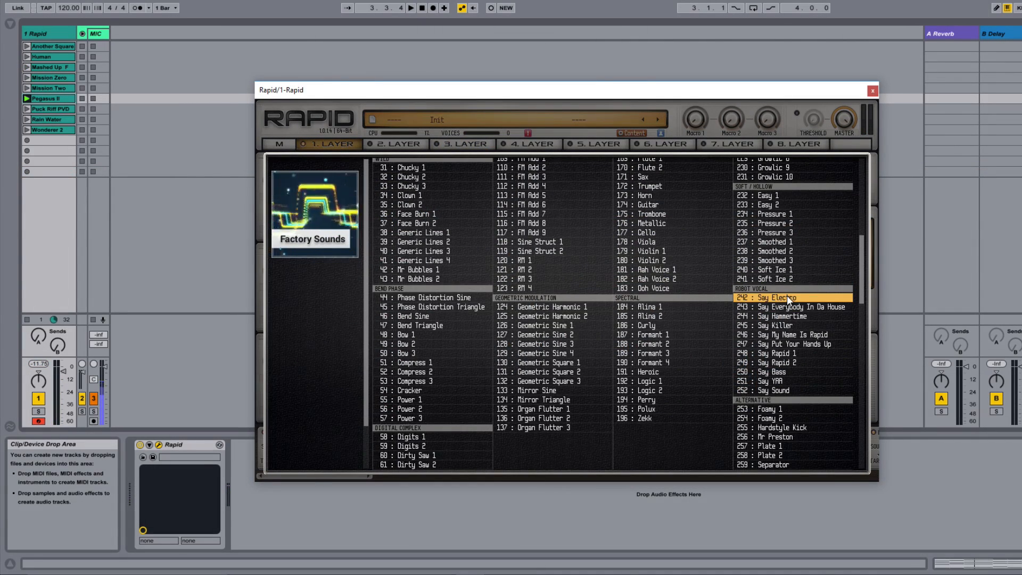
Load the Robot Vocal wavetable Say Electro into oscillator A, and step two wavetables forward from Say Bass.
click(787, 296)
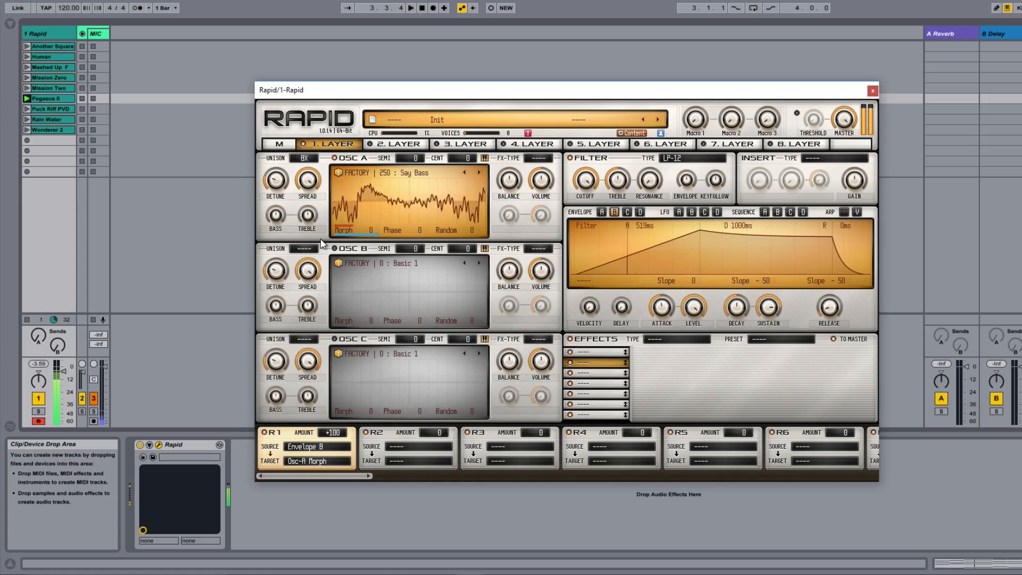
drag(478, 230, 504, 197)
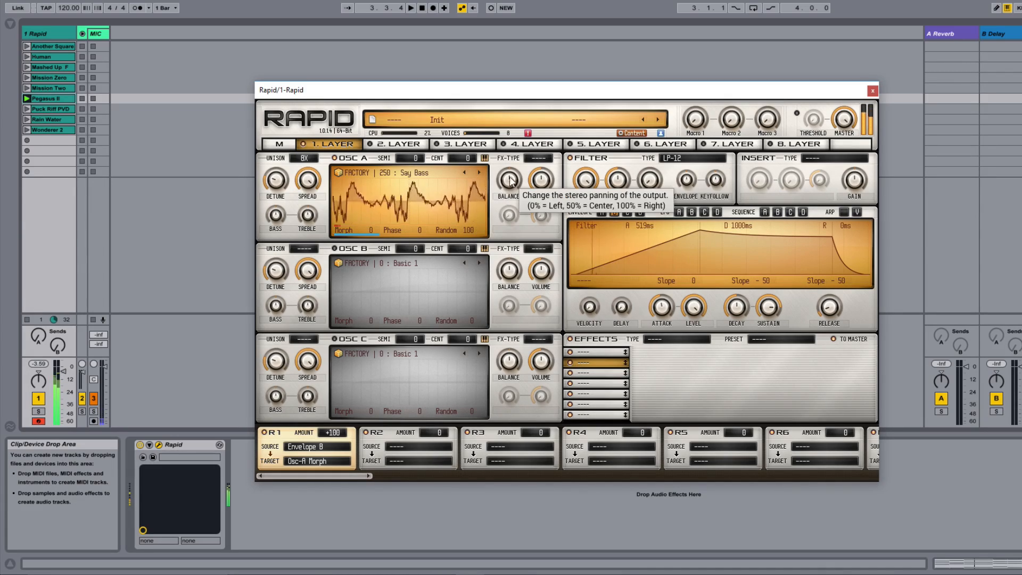
click(481, 173)
click(482, 173)
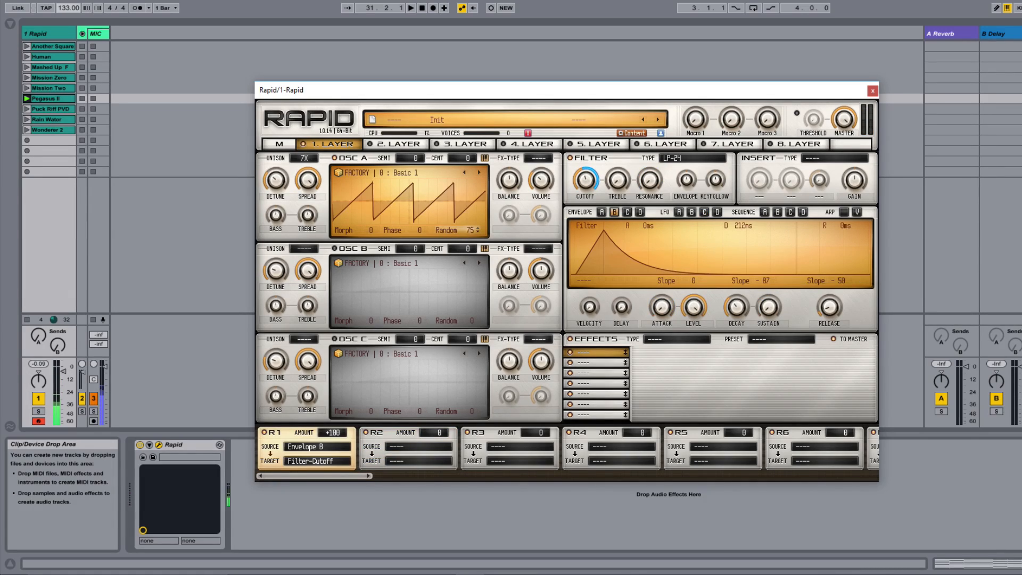
Set oscillator A's random value to 100 and change the filter type to Bandpass 24dB.
drag(469, 230, 470, 215)
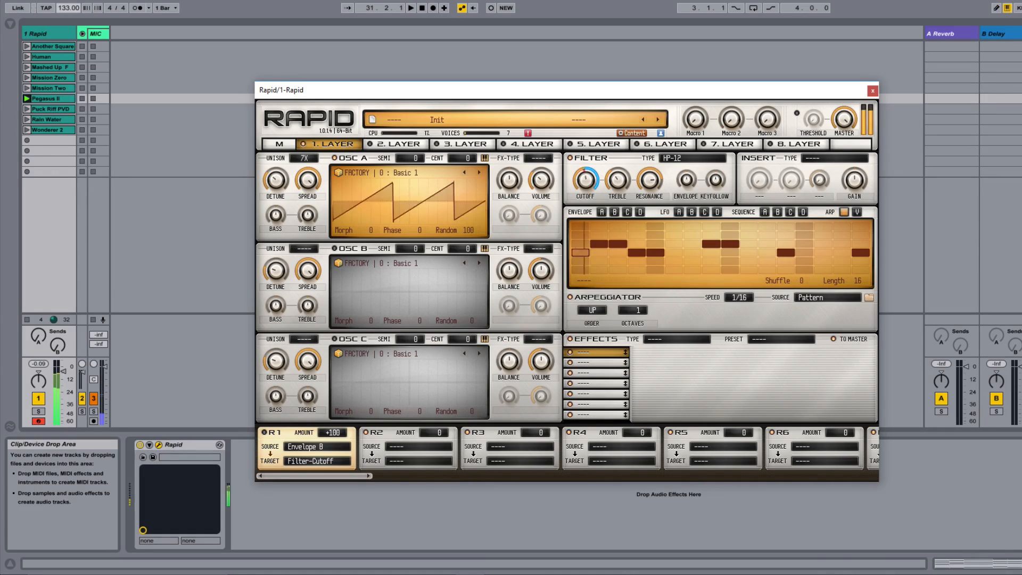
click(693, 158)
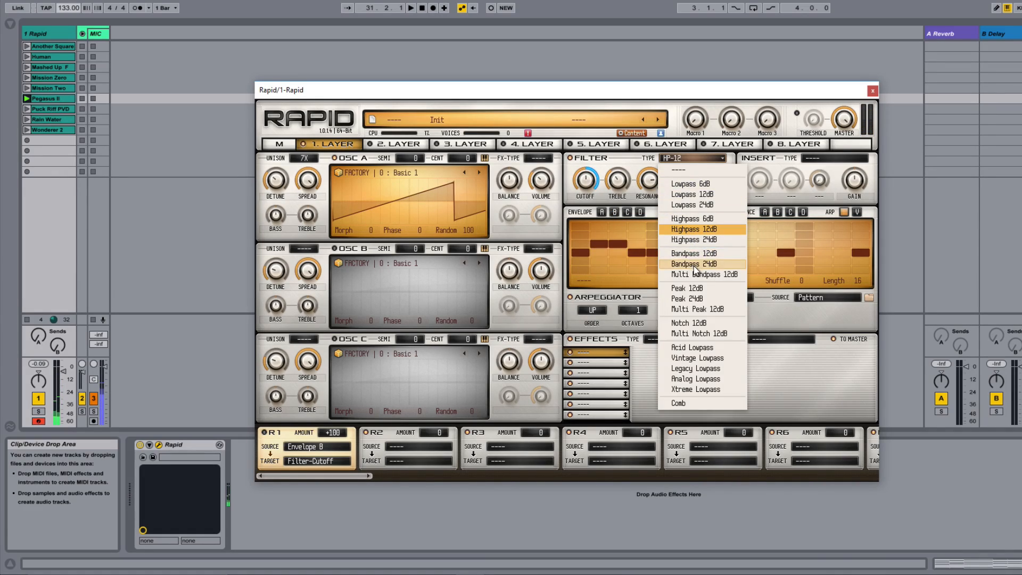
click(694, 265)
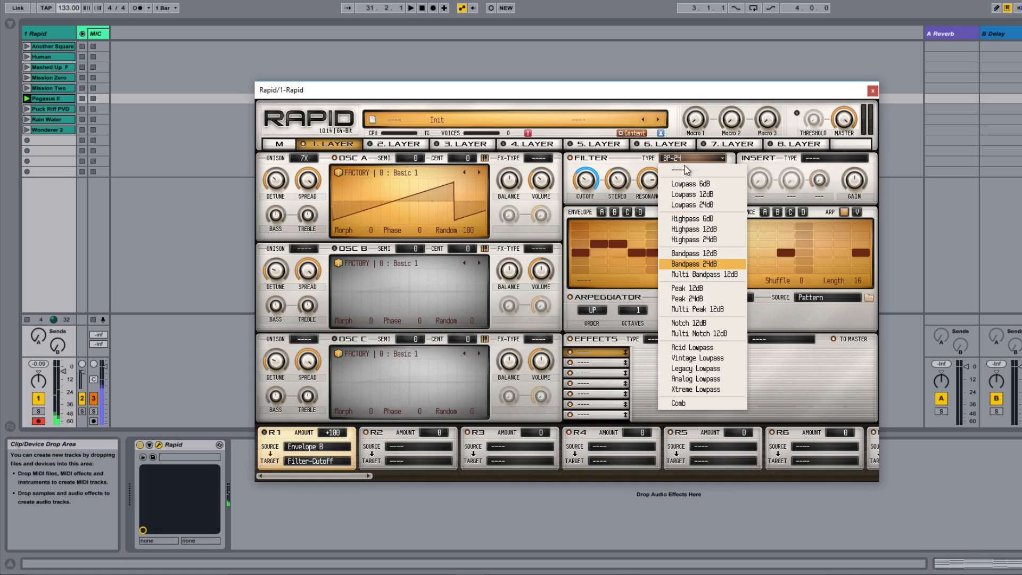
Change the filter type to Vintage Lowpass and raise its cutoff.
click(695, 359)
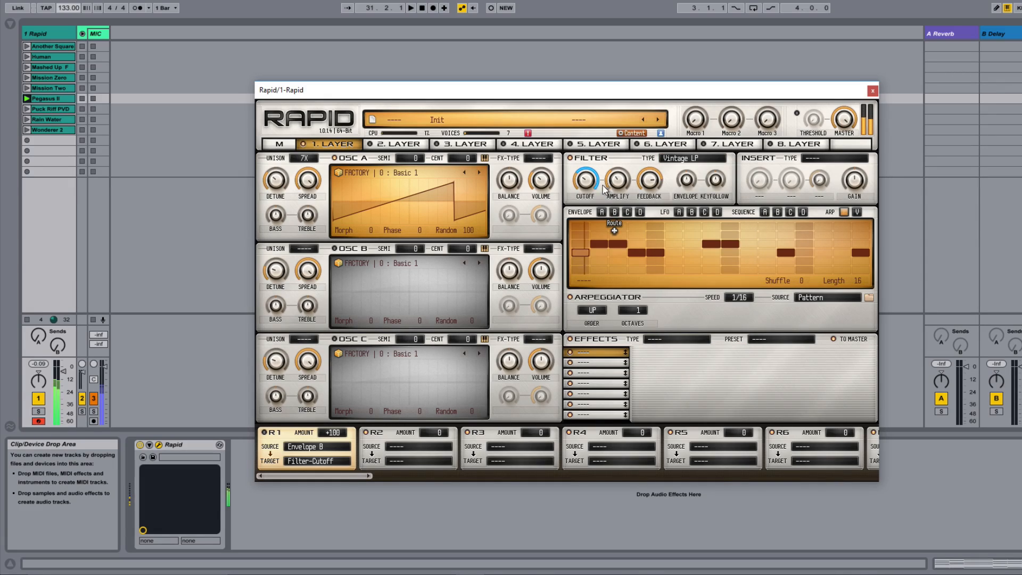
drag(586, 180, 585, 161)
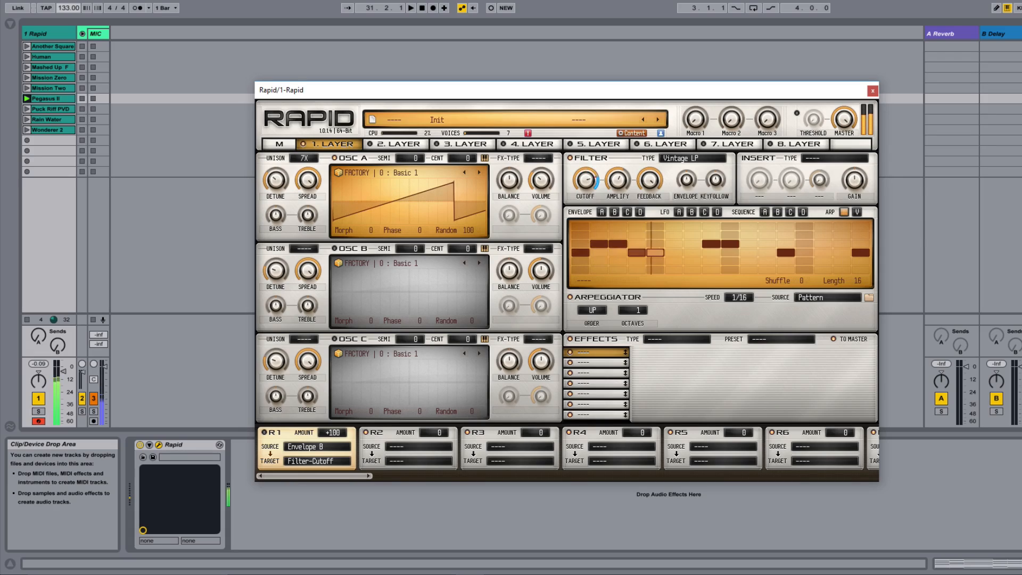
Show envelope A, and replace the Reverb in the second effect slot with Flanger.
click(602, 212)
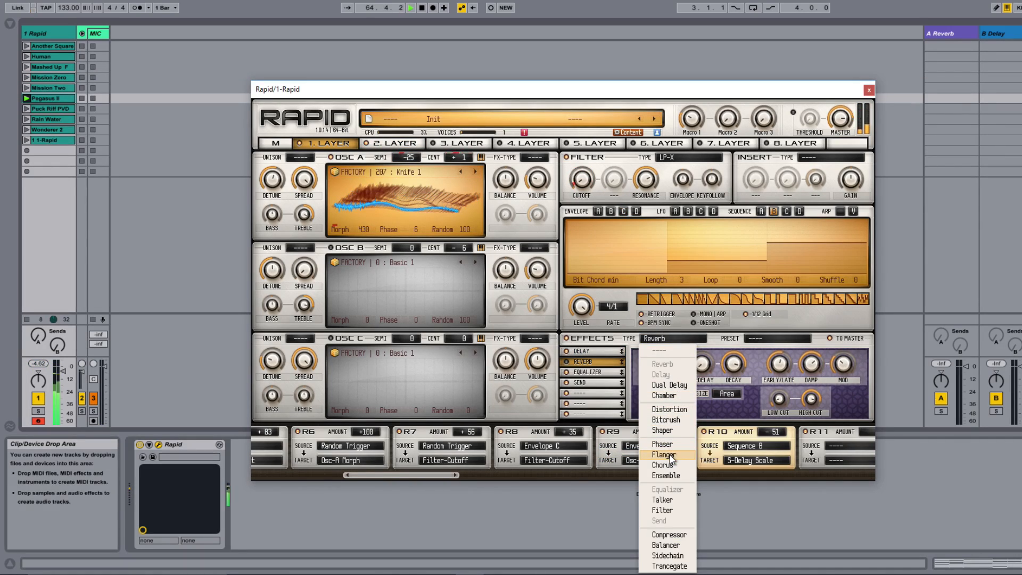
click(671, 456)
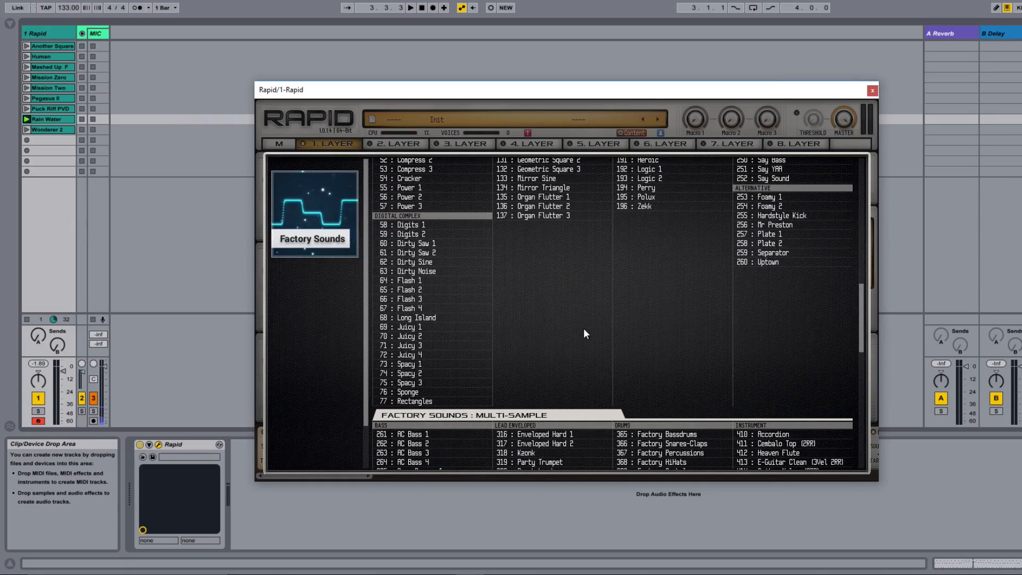
Browse the factory sound library from the wavetables down to the Multi-Sample section.
scroll(584, 329, up, 9)
scroll(577, 286, down, 8)
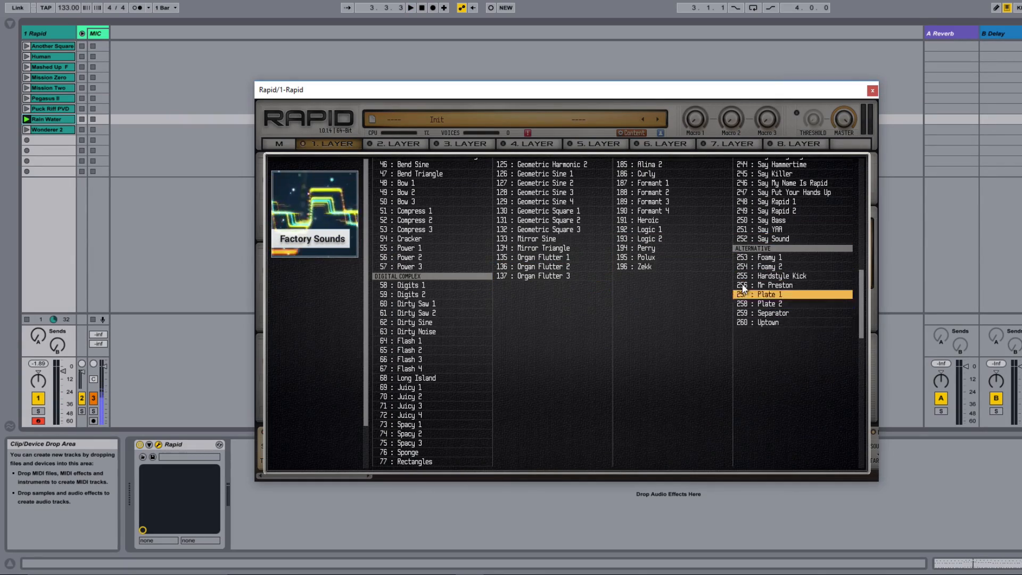
scroll(581, 347, down, 5)
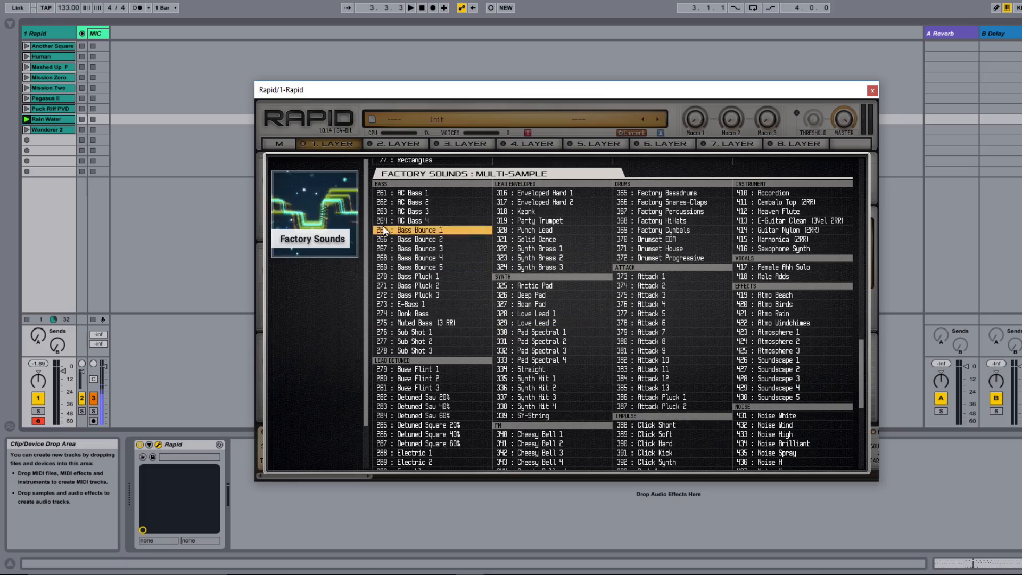
Load Detuned Square 40% and Stab Chords maj into oscillator A in turn, and step forward through the next two chord samples.
scroll(472, 281, down, 3)
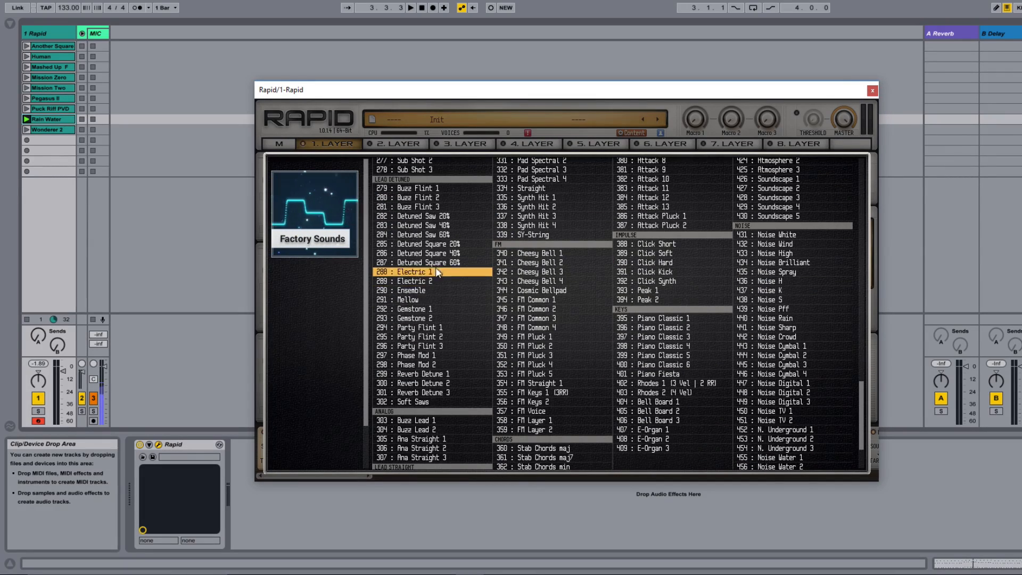
click(440, 254)
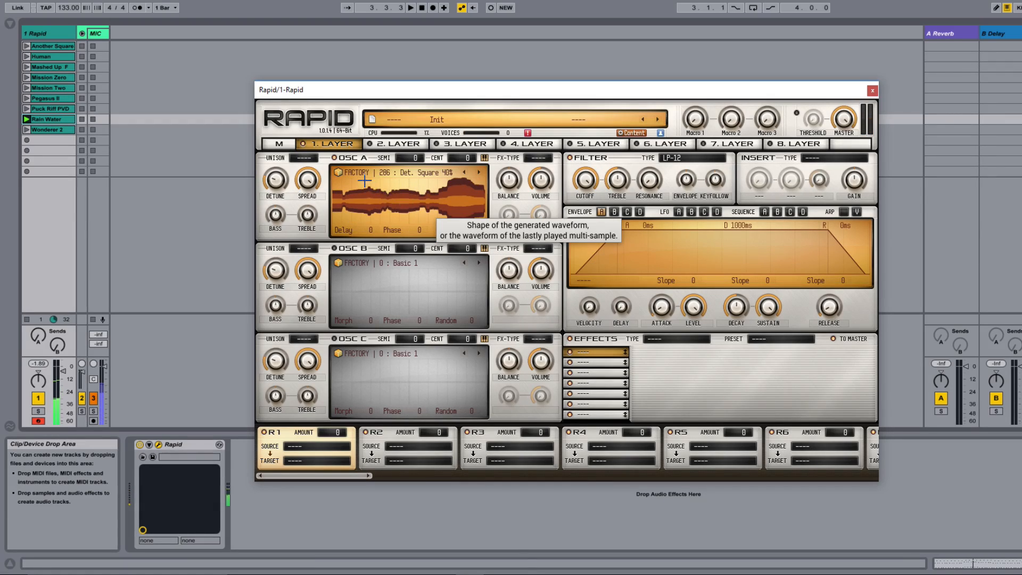
click(416, 172)
scroll(659, 338, down, 3)
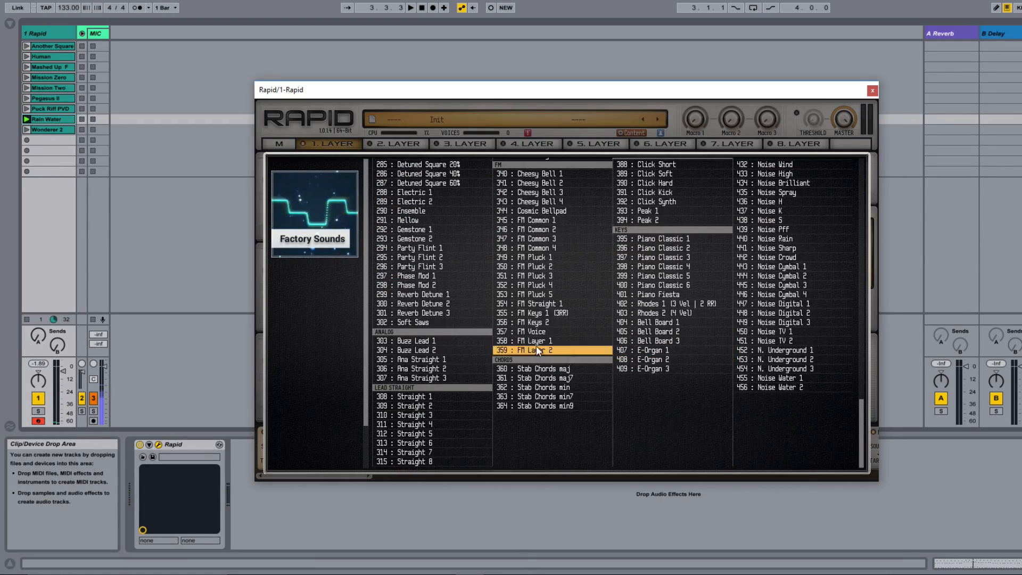
click(596, 366)
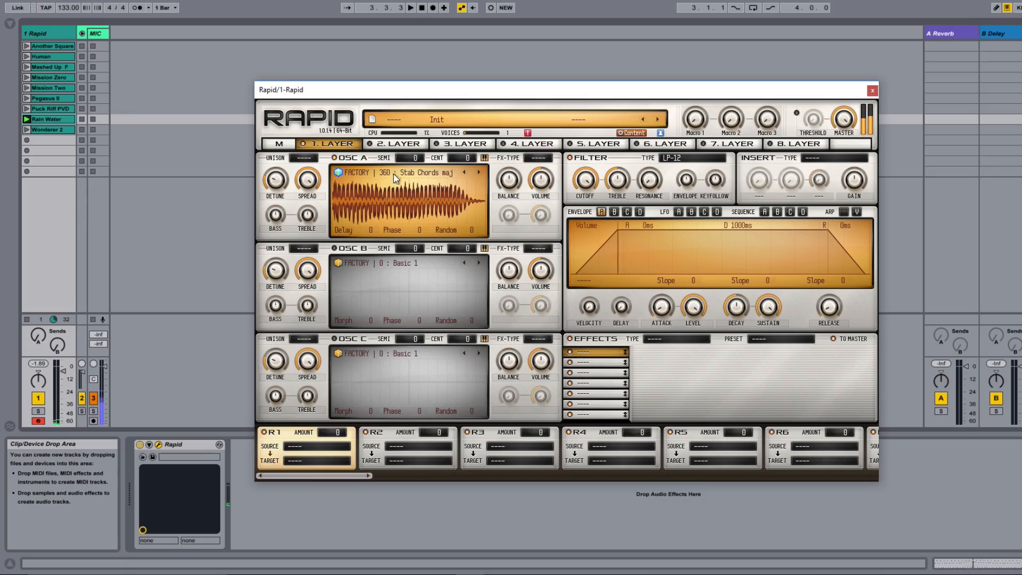
click(477, 173)
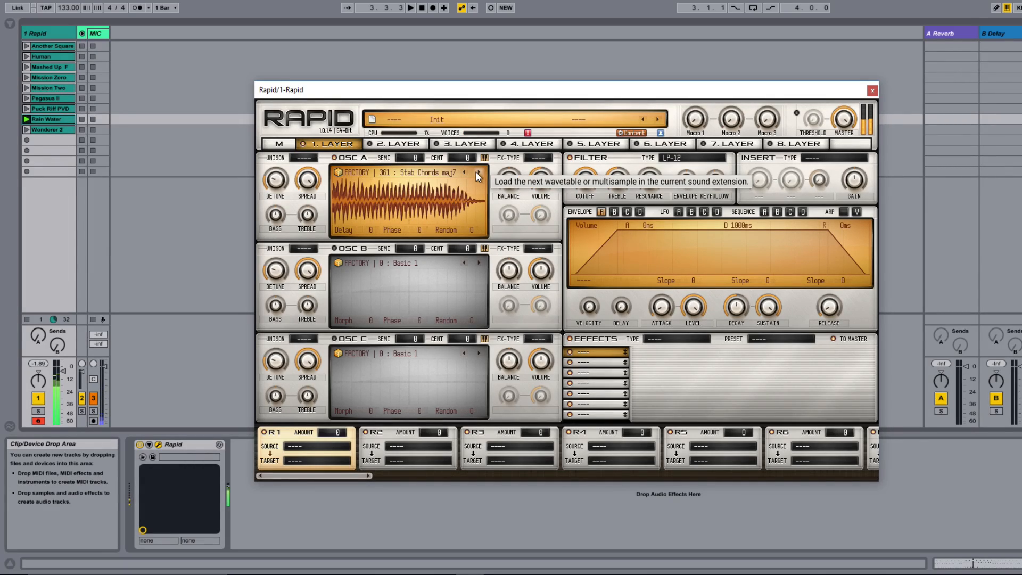
click(476, 172)
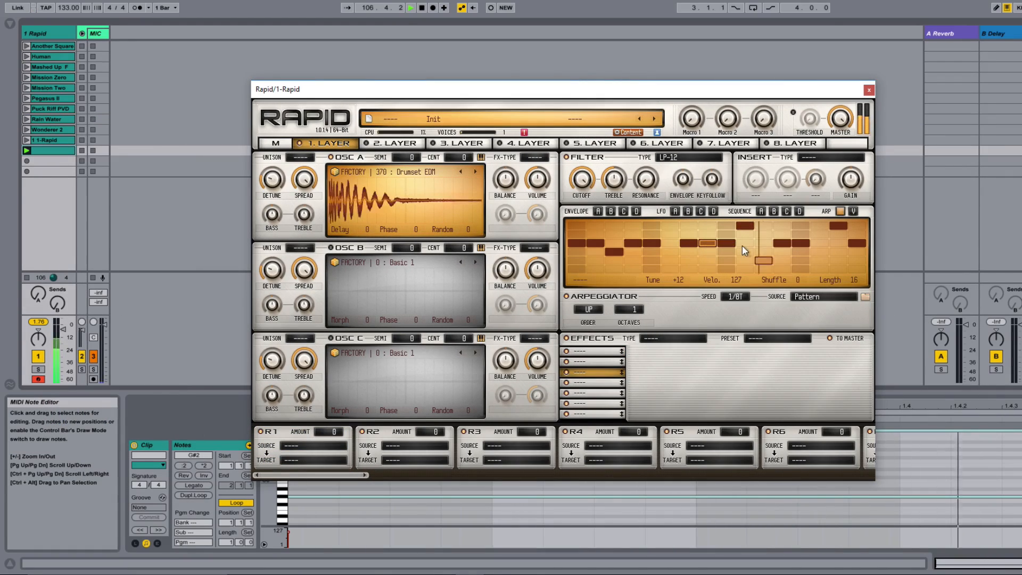
Fill the empty fourteenth and sixth steps of the arpeggiator pattern with a raised and a low note.
click(821, 234)
click(667, 267)
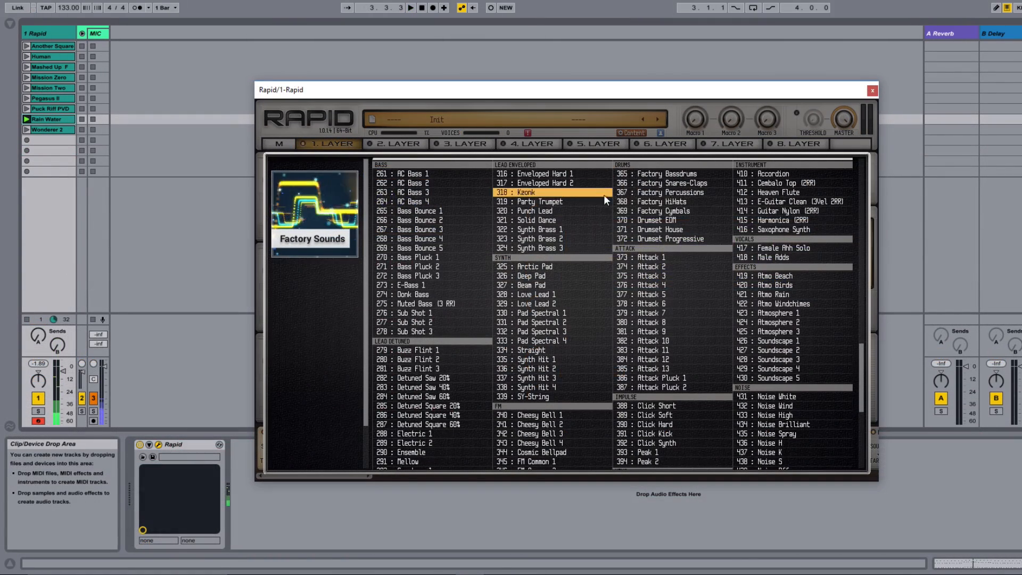
Load the Atmo Beach multi-sample into oscillator A and choose Ring Modulation as its FX type.
click(790, 277)
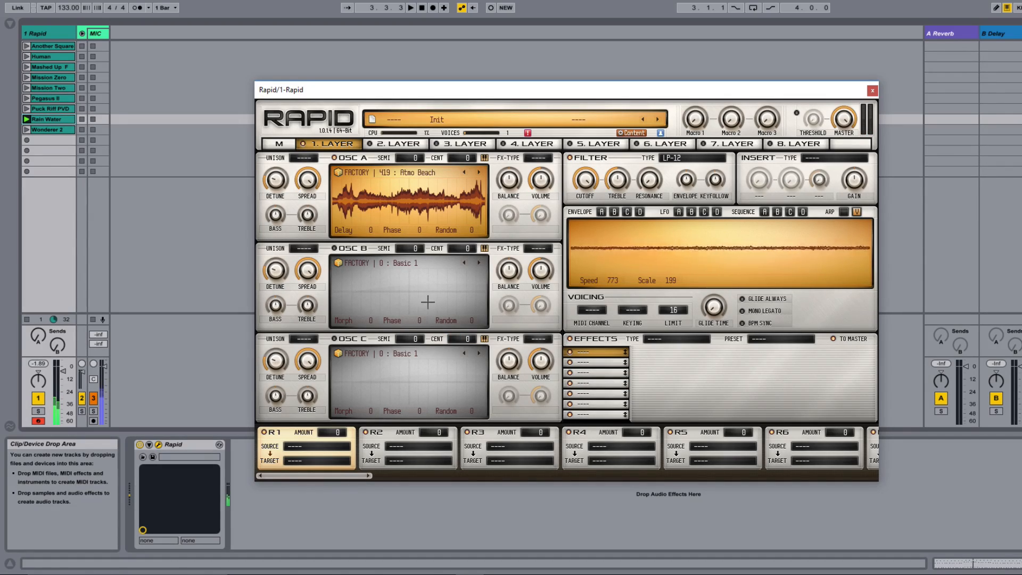
click(542, 158)
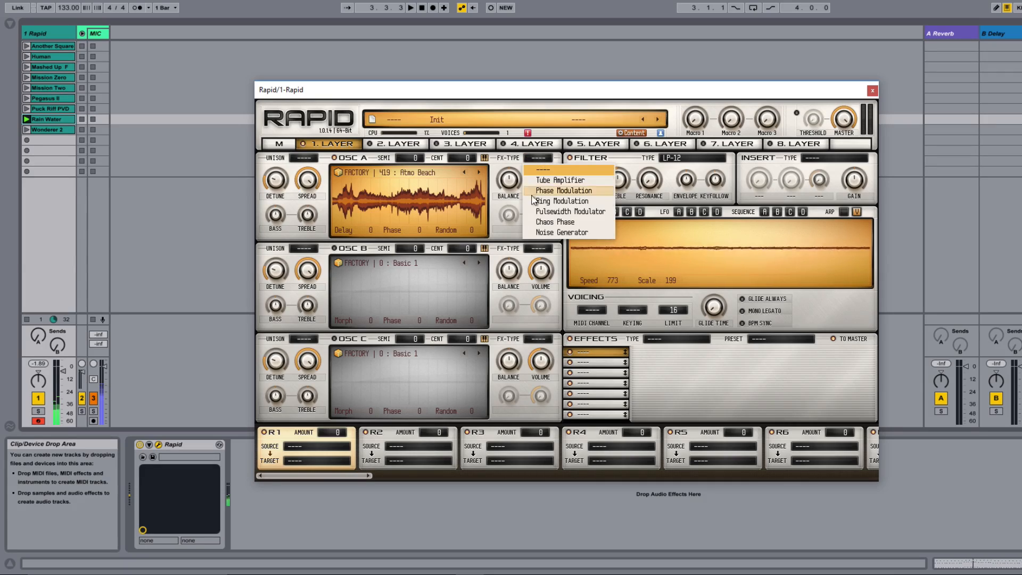
click(539, 199)
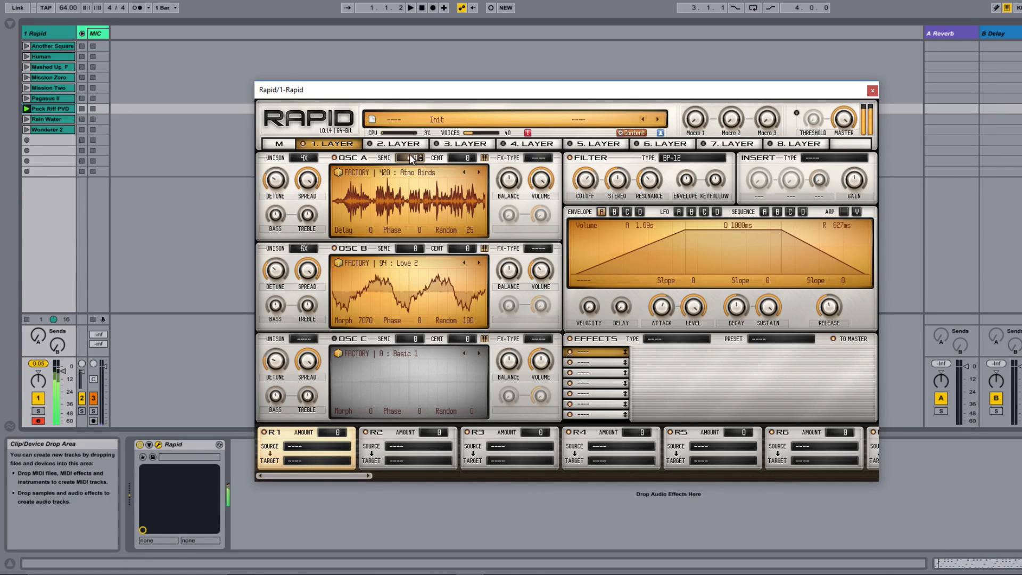
Add Reverb to the first effect slot and sweep oscillator B's morph, ending at 520.
click(581, 354)
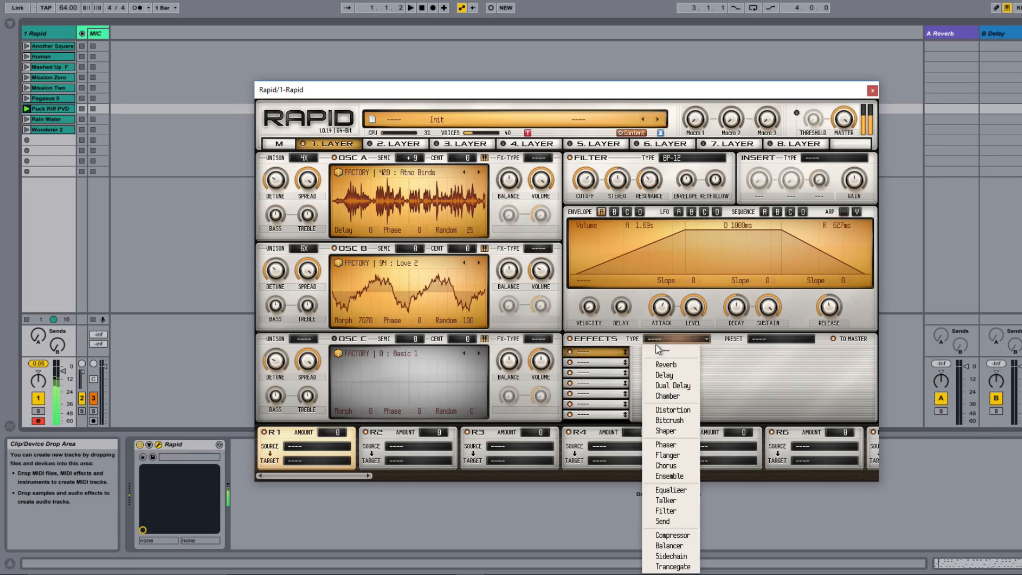
click(654, 367)
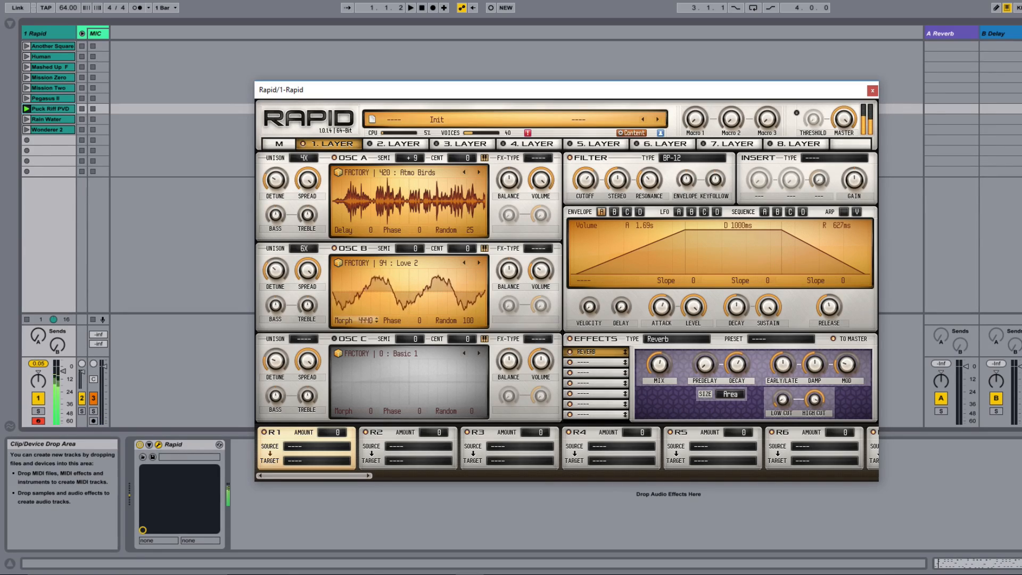
drag(366, 321, 365, 305)
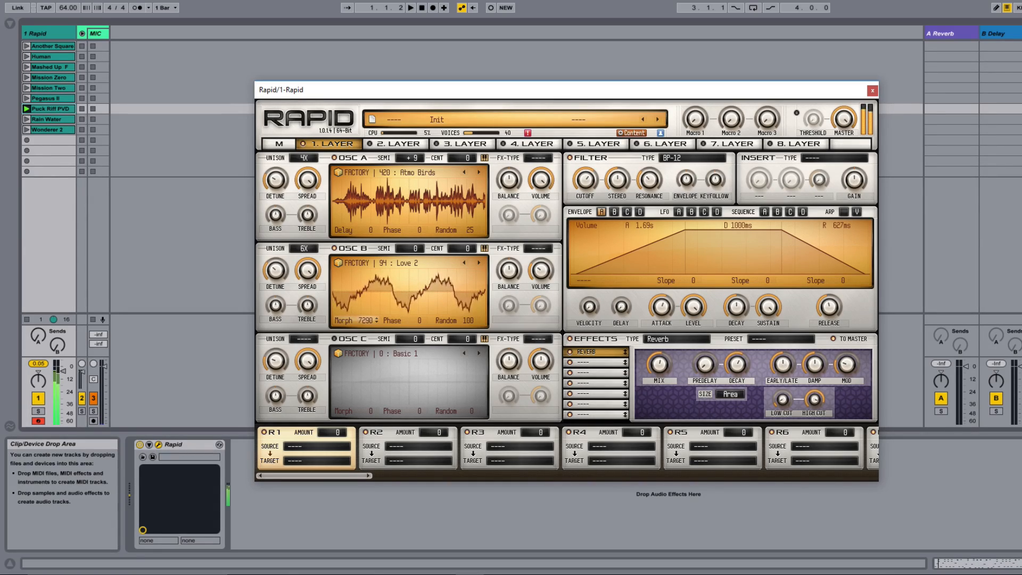
drag(366, 321, 366, 351)
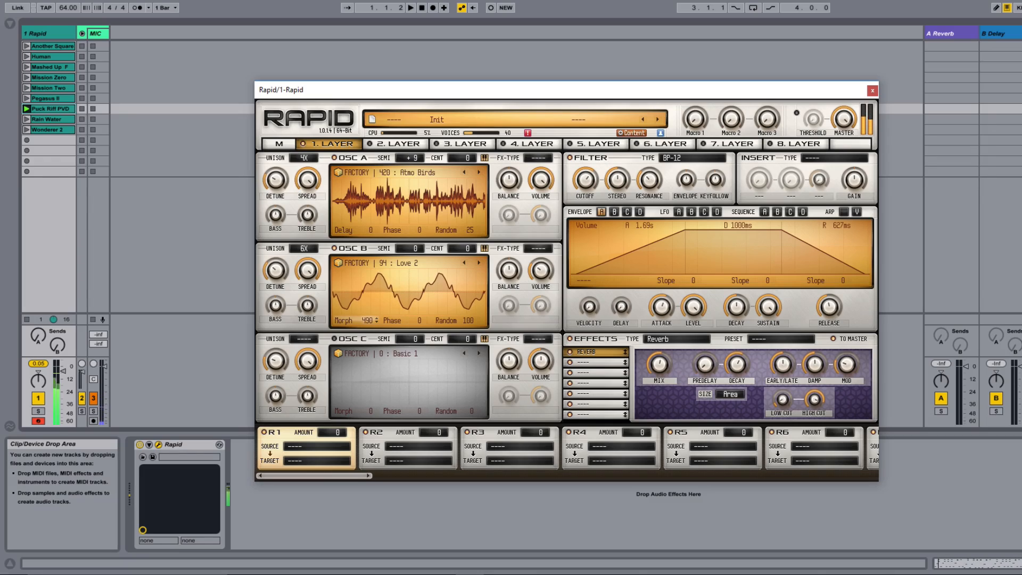
Add a Compressor to the second effect slot and modulate its input gain from Sequence A with an amount of +66.
click(597, 363)
click(665, 340)
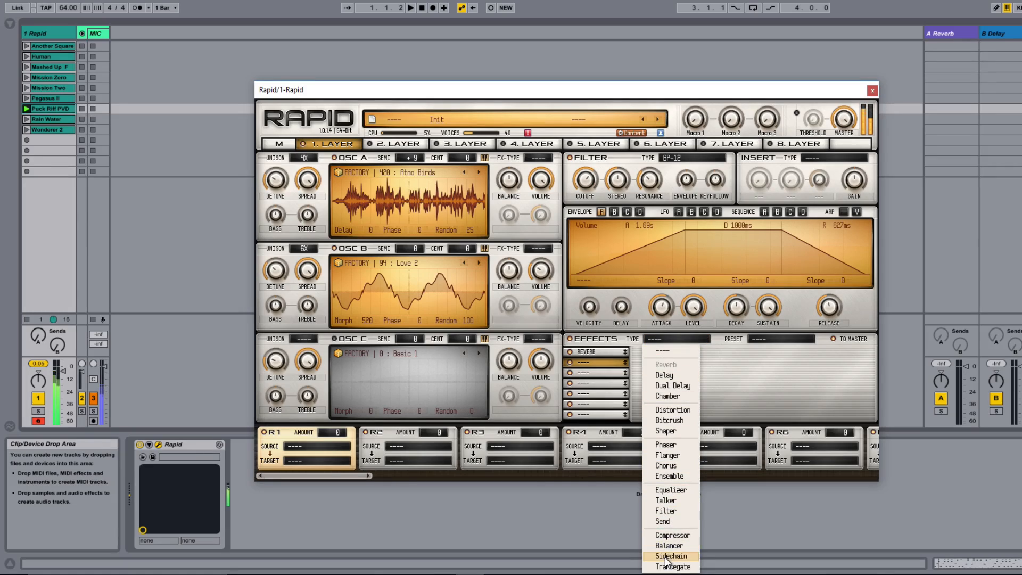
click(672, 535)
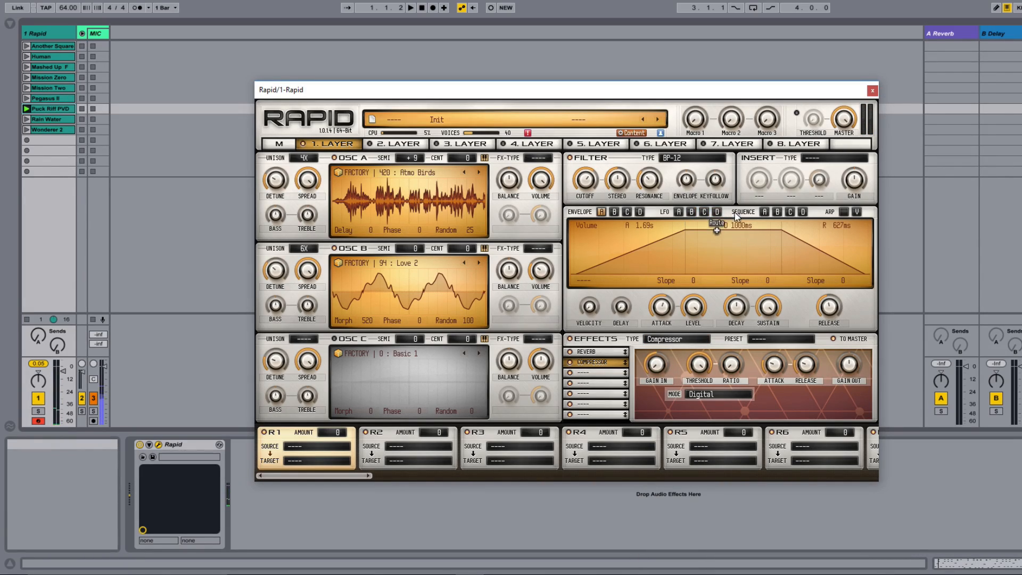
click(764, 212)
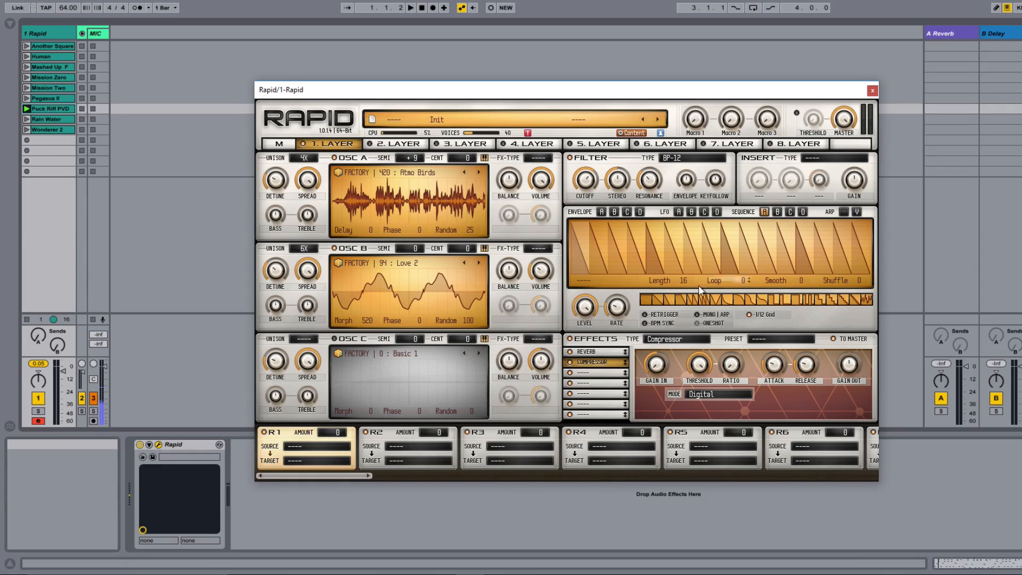
drag(326, 433, 325, 398)
Place several different preset shapes into individual steps of Sequence A, replacing falling ramps in its middle and end.
click(807, 301)
click(787, 244)
click(739, 300)
drag(681, 249, 677, 245)
drag(706, 300, 787, 248)
drag(860, 230, 835, 239)
click(845, 300)
click(857, 223)
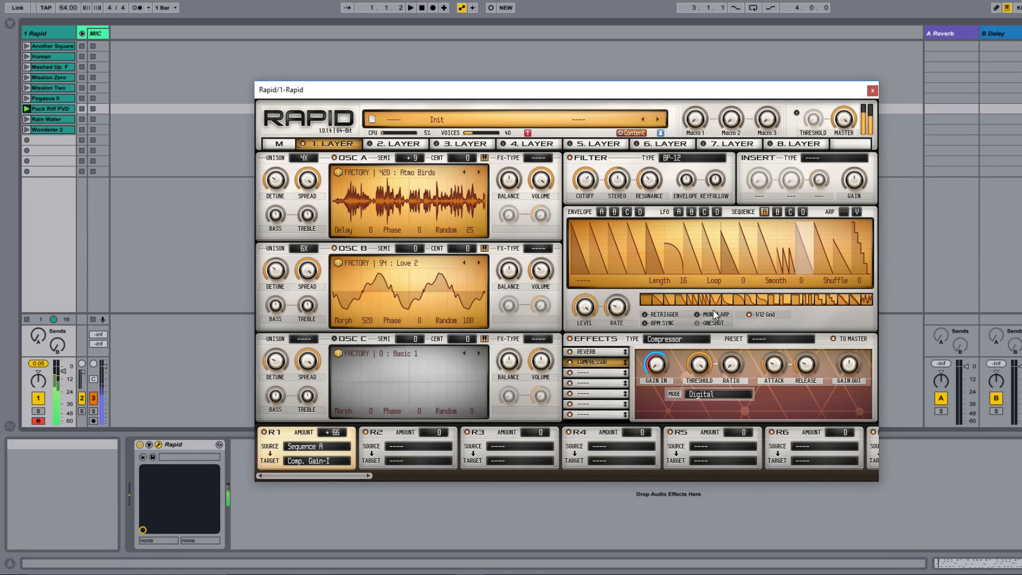
click(798, 303)
click(751, 240)
click(824, 239)
click(810, 301)
click(843, 239)
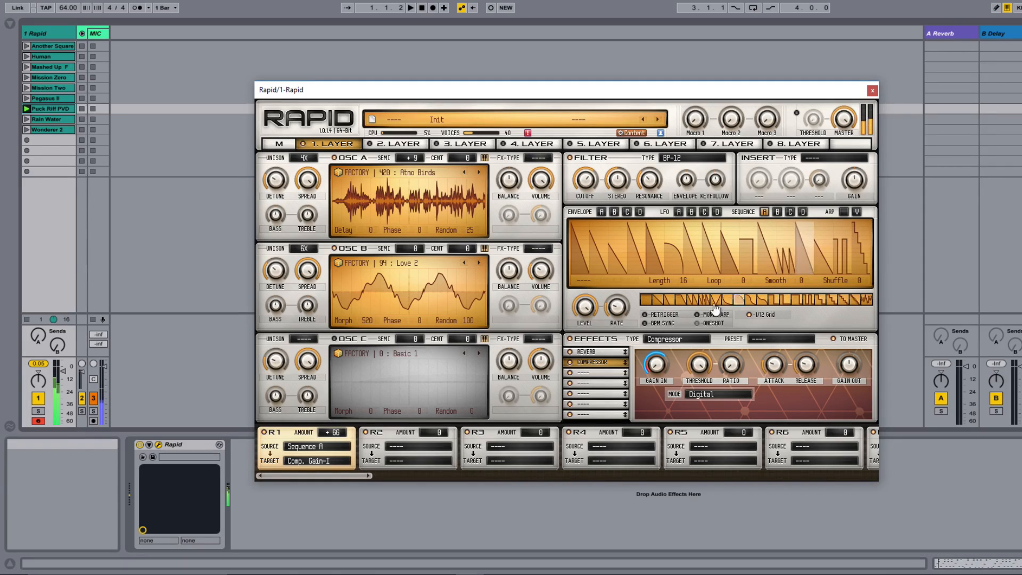
mouse_move(730, 243)
mouse_down()
mouse_move(778, 238)
mouse_move(823, 254)
mouse_move(861, 239)
mouse_up()
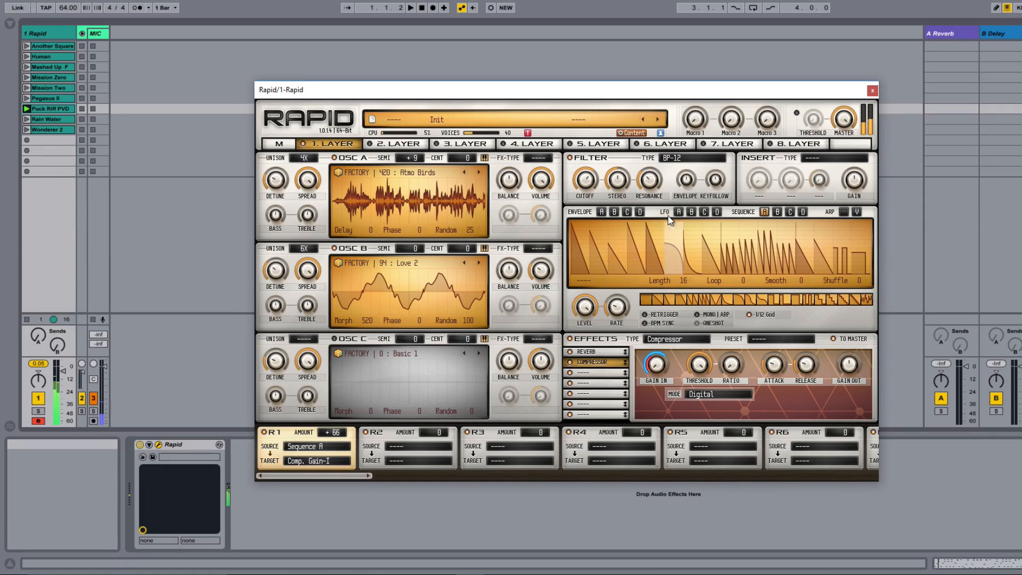
Try the sequence presets Evil 1, Random Maj, Stopper 1 and Major Scale on Sequence A.
click(584, 281)
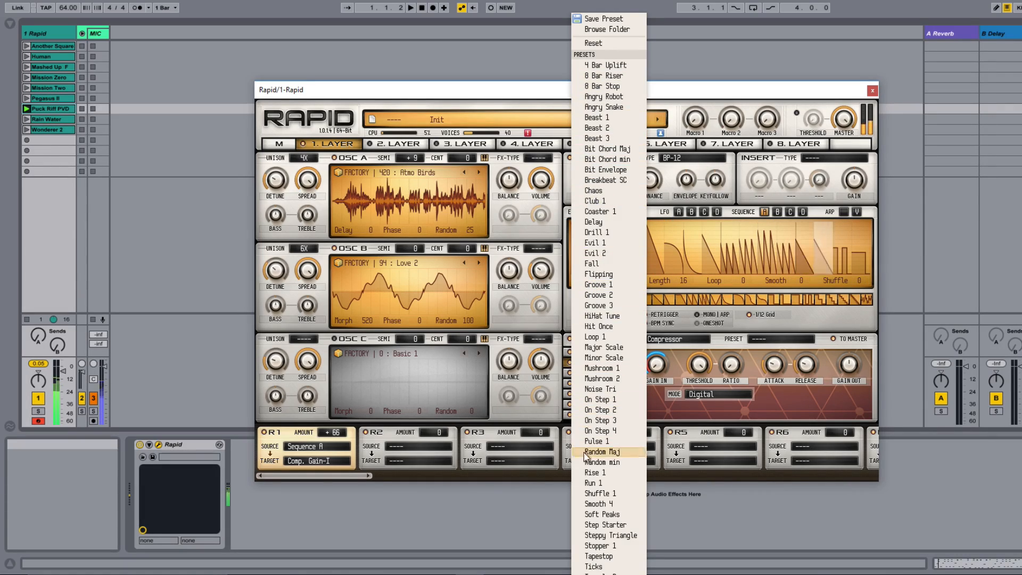
click(597, 244)
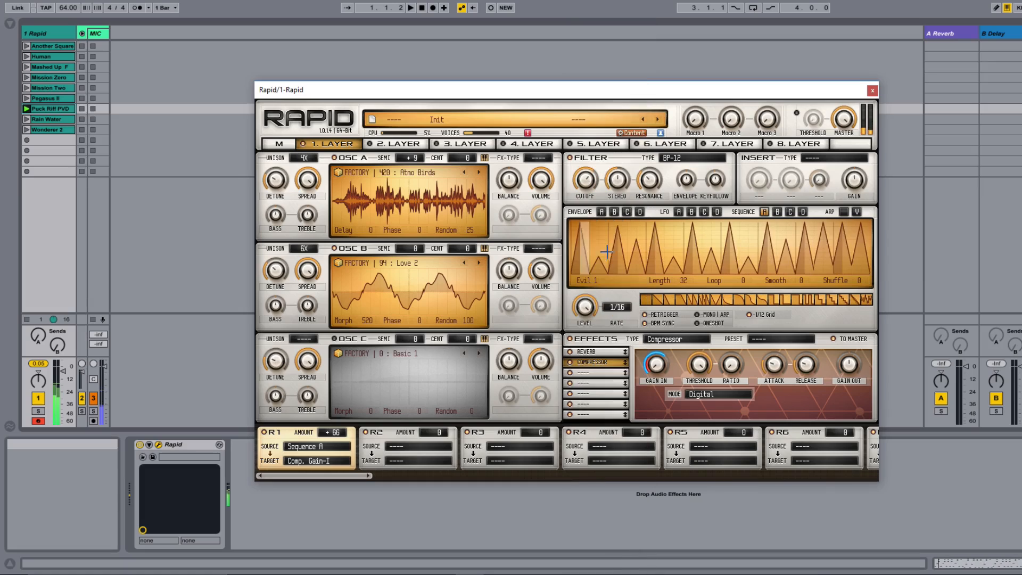
click(596, 278)
click(584, 492)
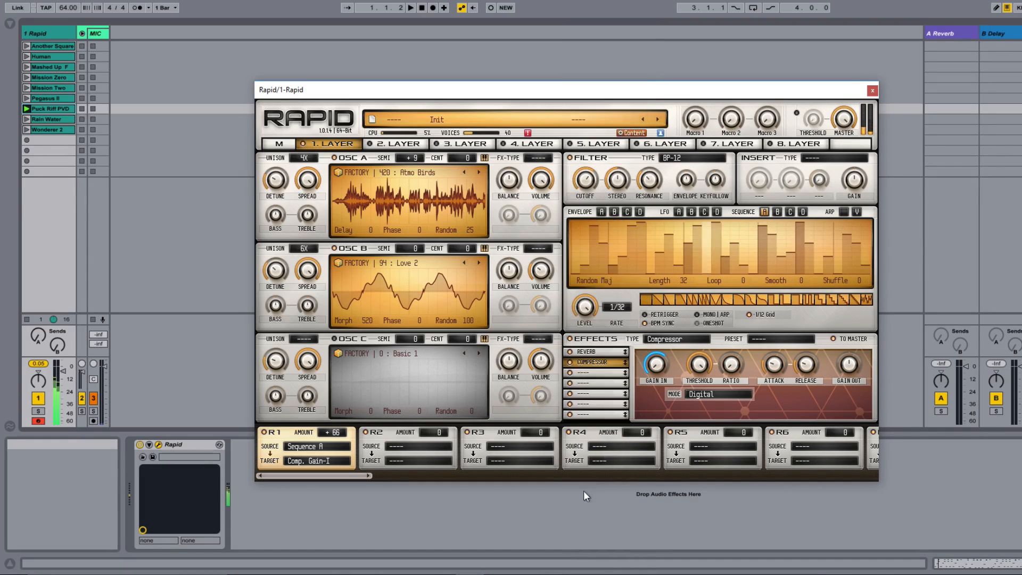
click(589, 277)
click(595, 498)
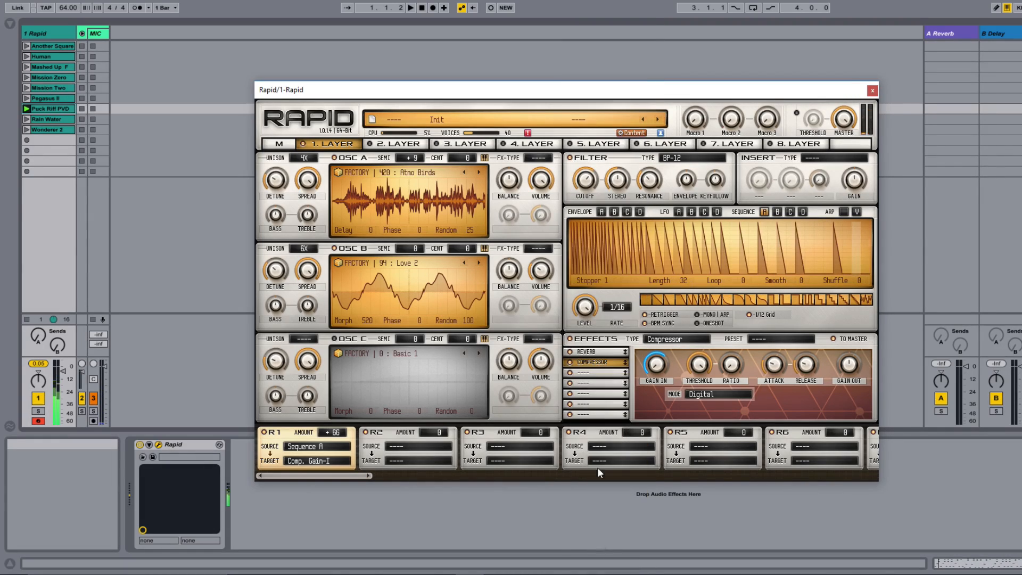
click(586, 276)
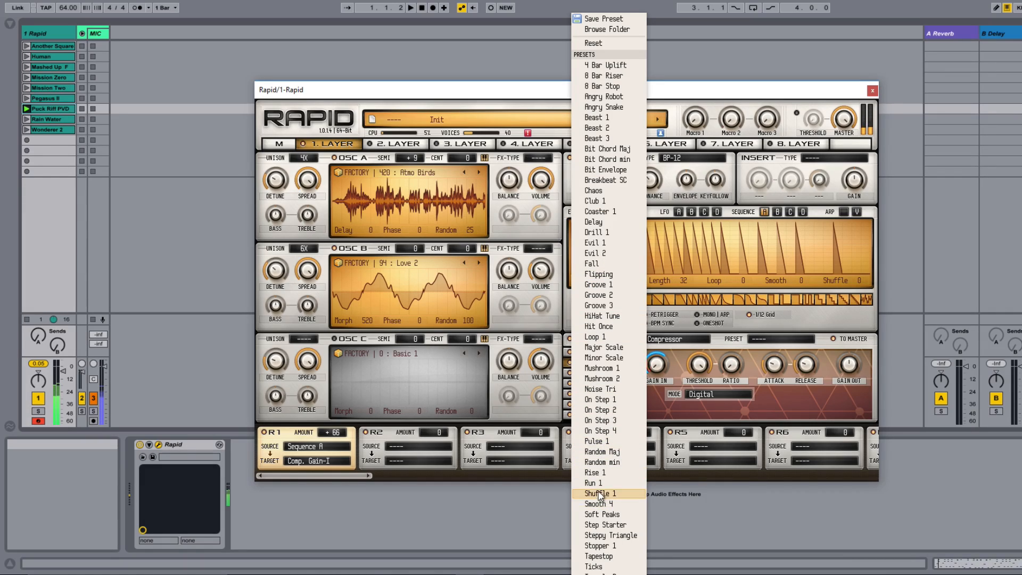
click(603, 347)
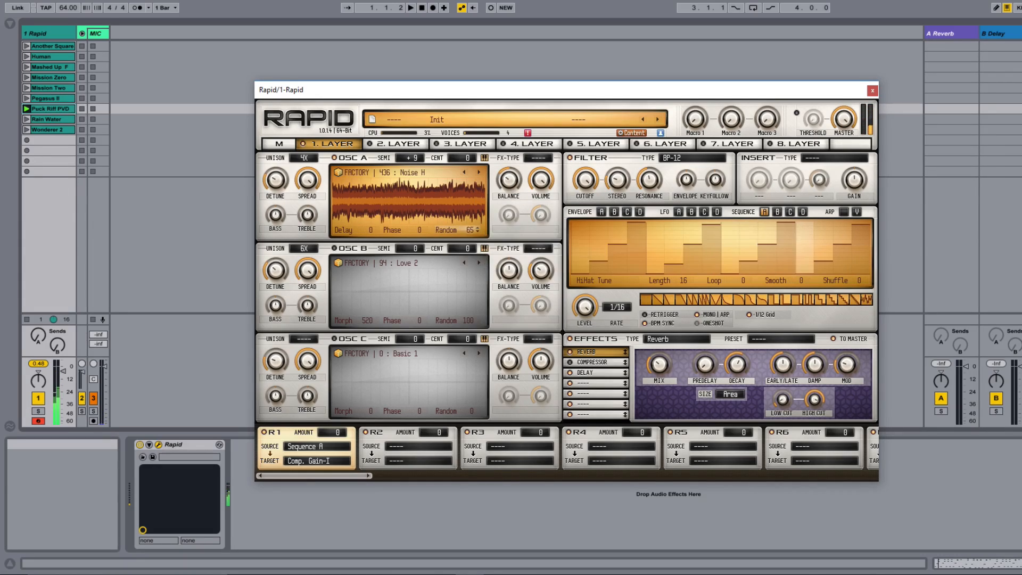
Set oscillator A's pitch to -1 semitone and turn the filter type off.
drag(409, 159, 408, 176)
click(687, 158)
click(679, 172)
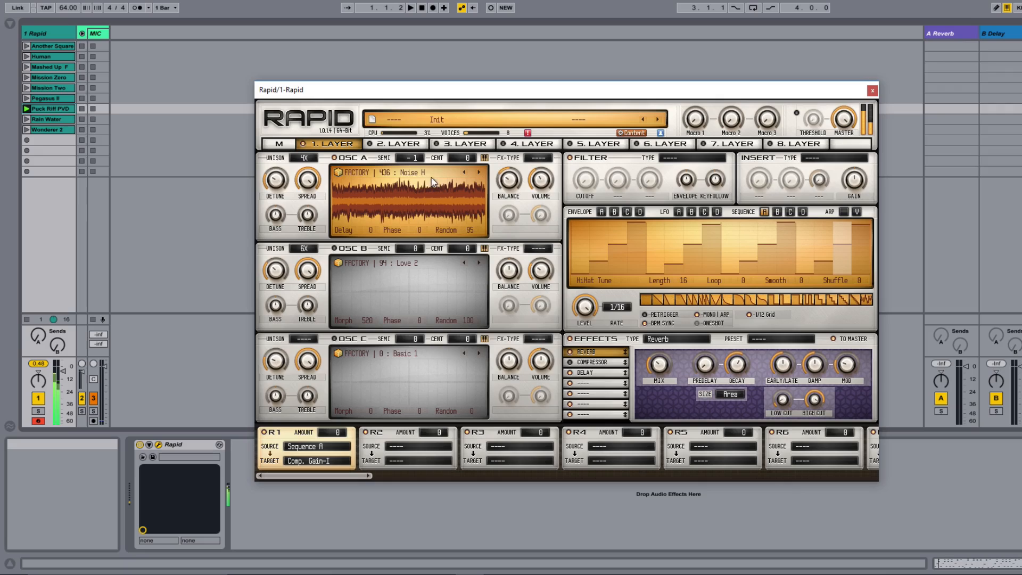
Load N. Underground 3 from the noise multi-samples into oscillator A and step forward to the following sound.
click(413, 176)
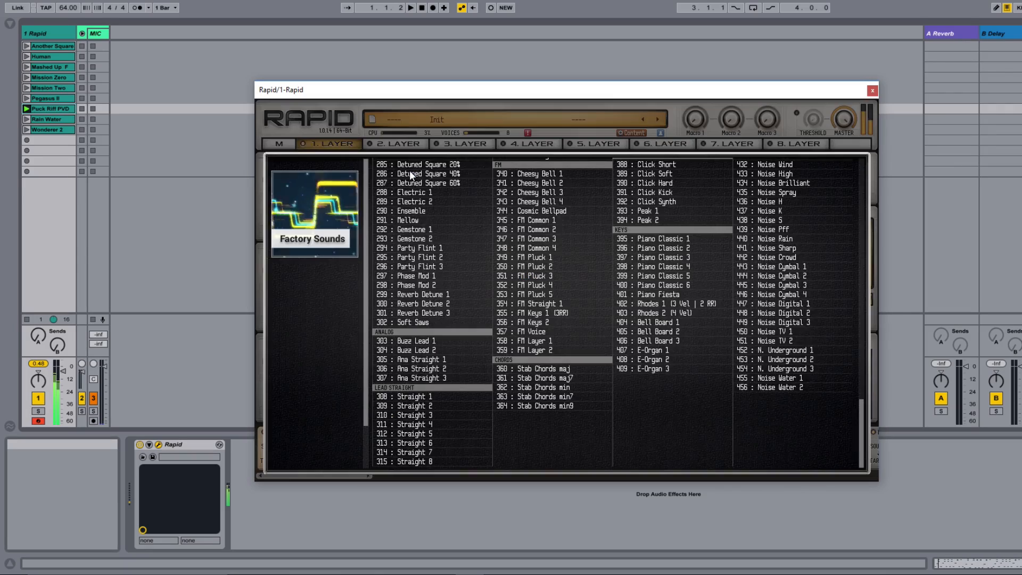
click(791, 370)
click(480, 172)
Browse the factory multi-sample library and load FM Layer 1 into oscillator A.
click(412, 179)
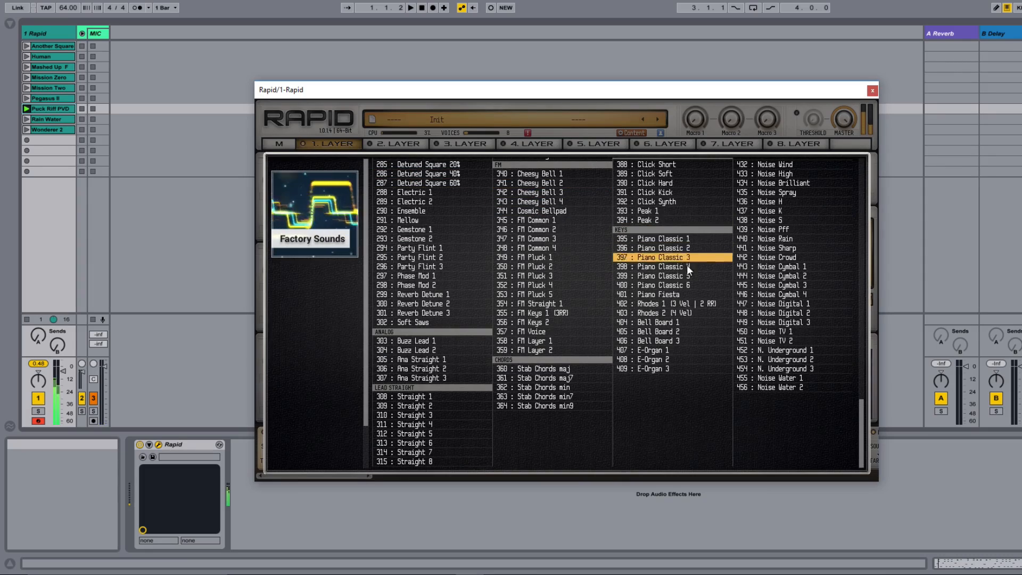
scroll(671, 266, up, 2)
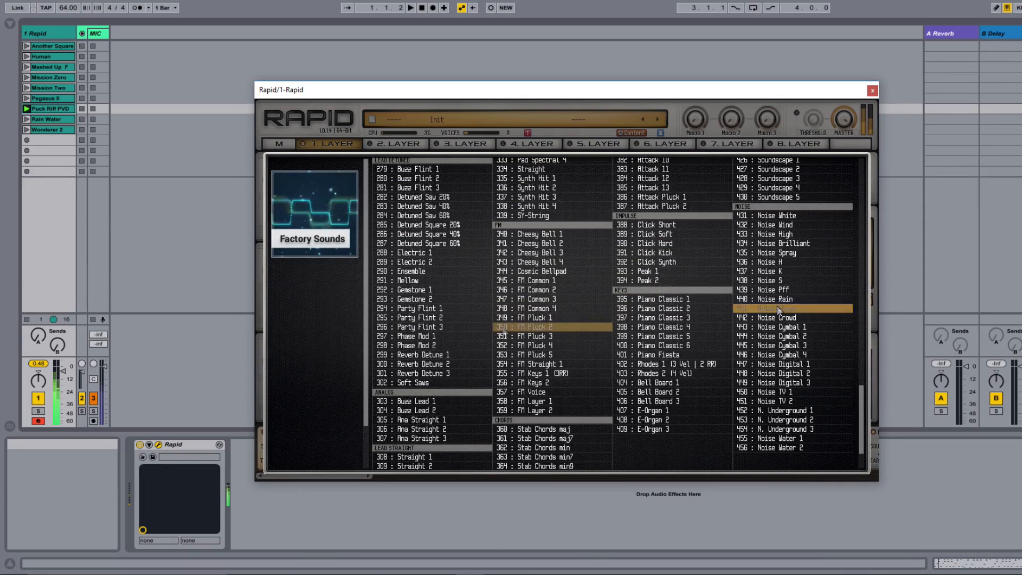
click(331, 145)
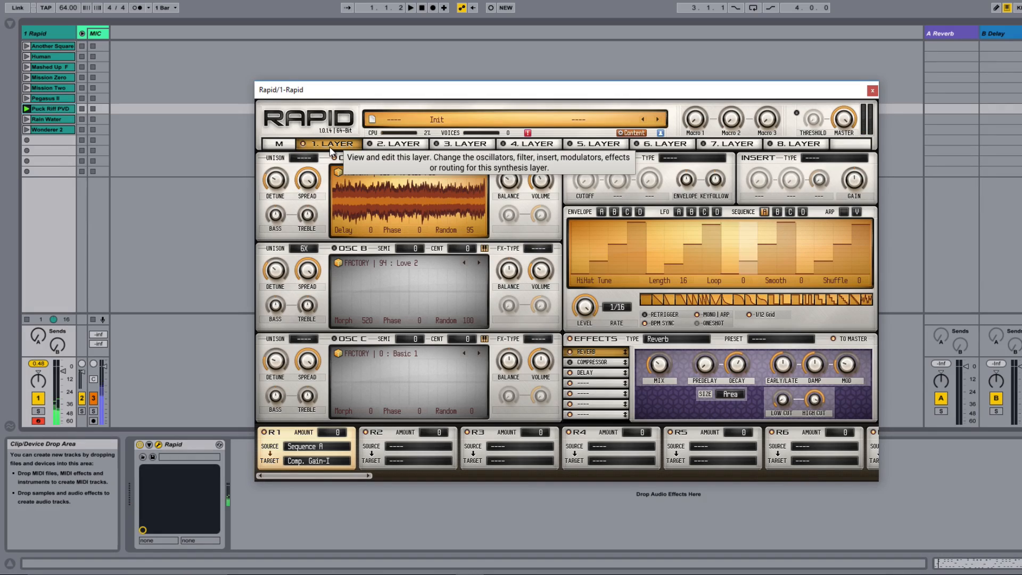
click(466, 181)
scroll(533, 301, up, 3)
scroll(575, 358, down, 4)
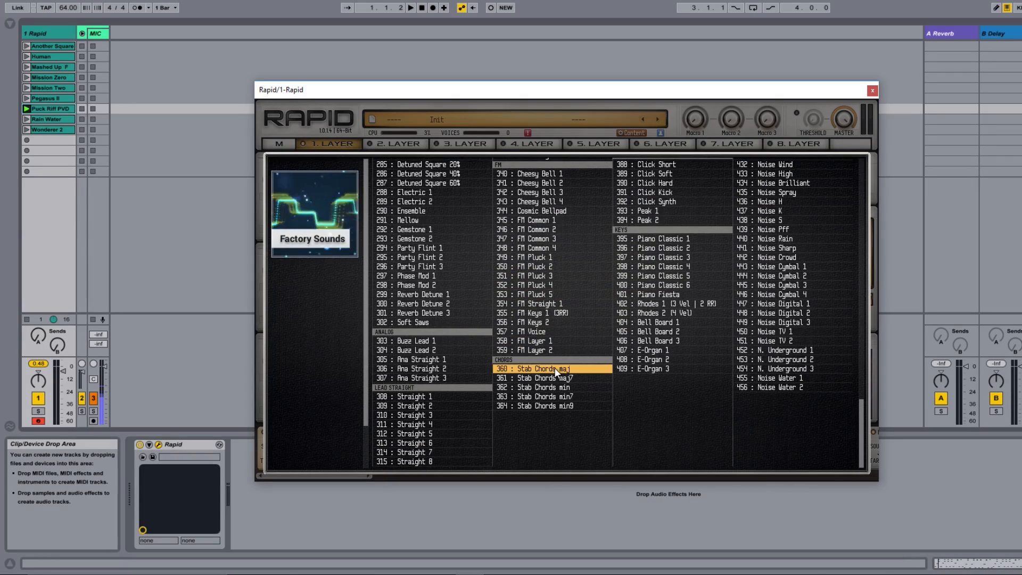
click(553, 341)
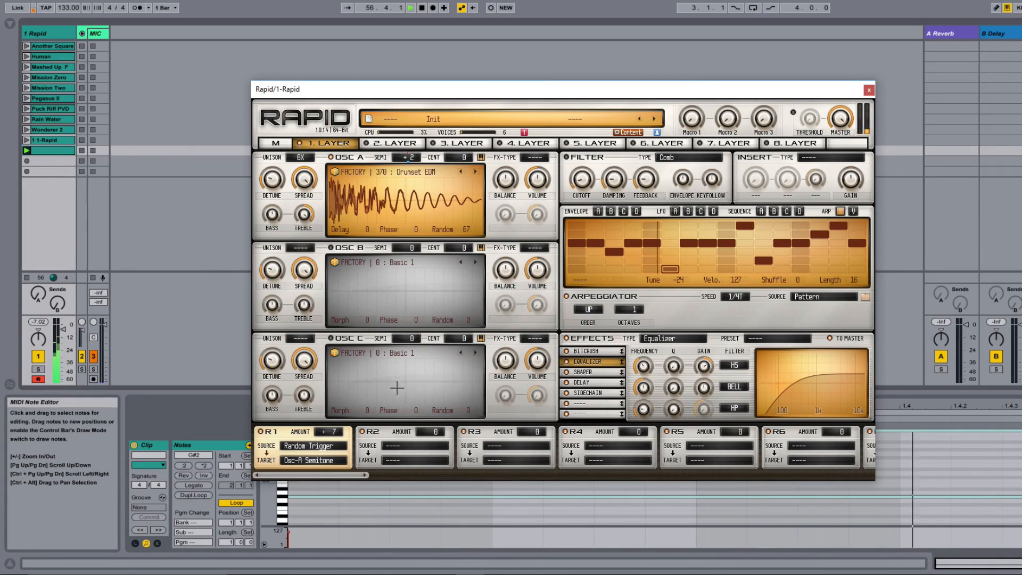
Raise the amount of the first modulation route, from Random Trigger to oscillator A's semitone.
drag(325, 428, 326, 402)
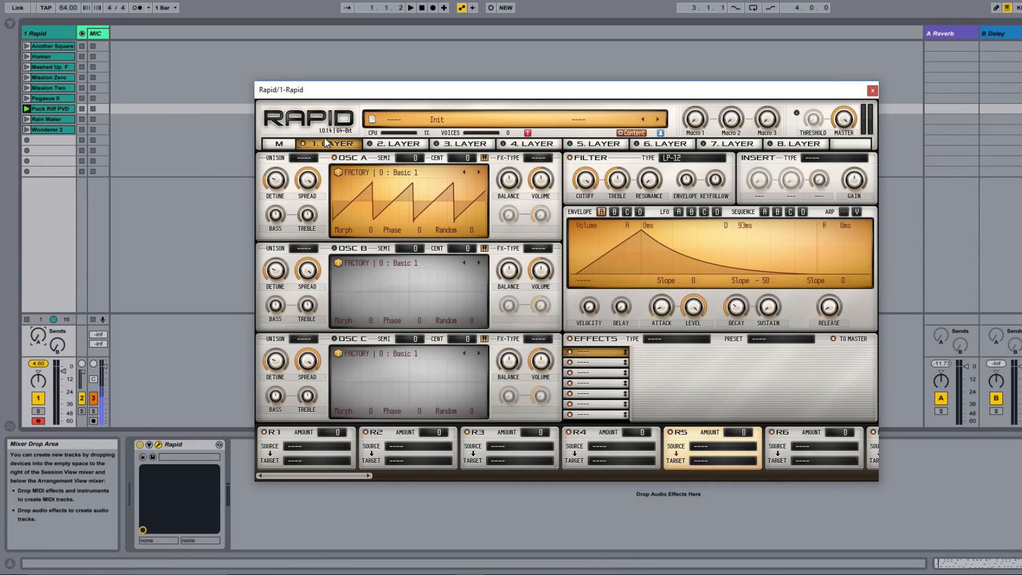
Add a Send effect to layer 1's first slot and load Reverb and Delay into layer 2's first two effect slots.
click(653, 340)
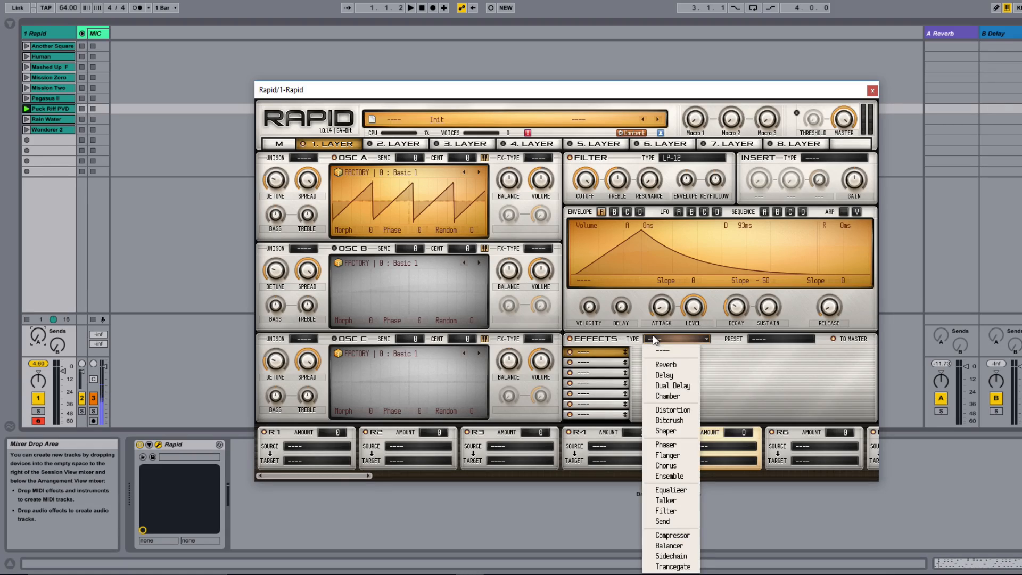
click(669, 523)
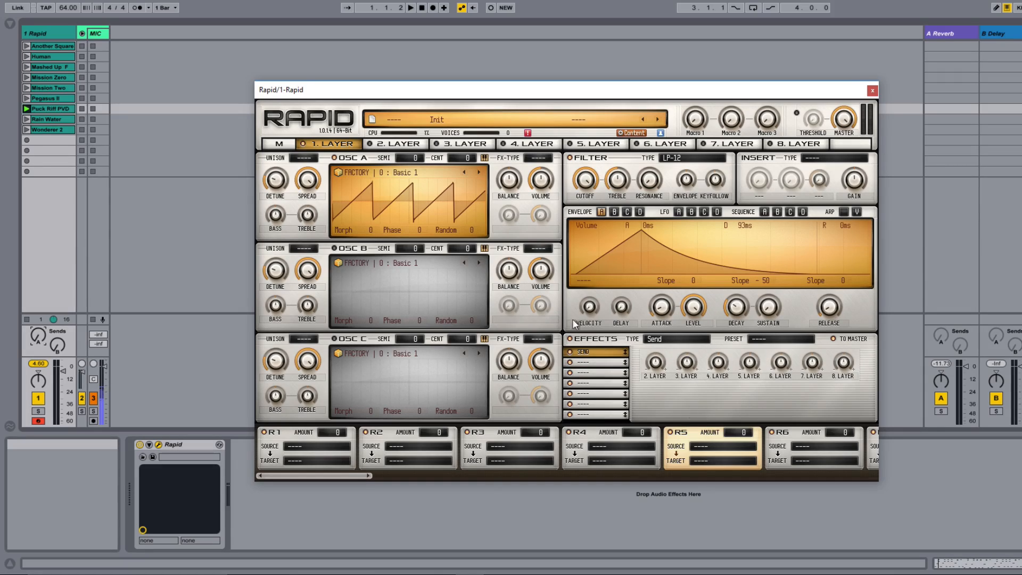
click(385, 147)
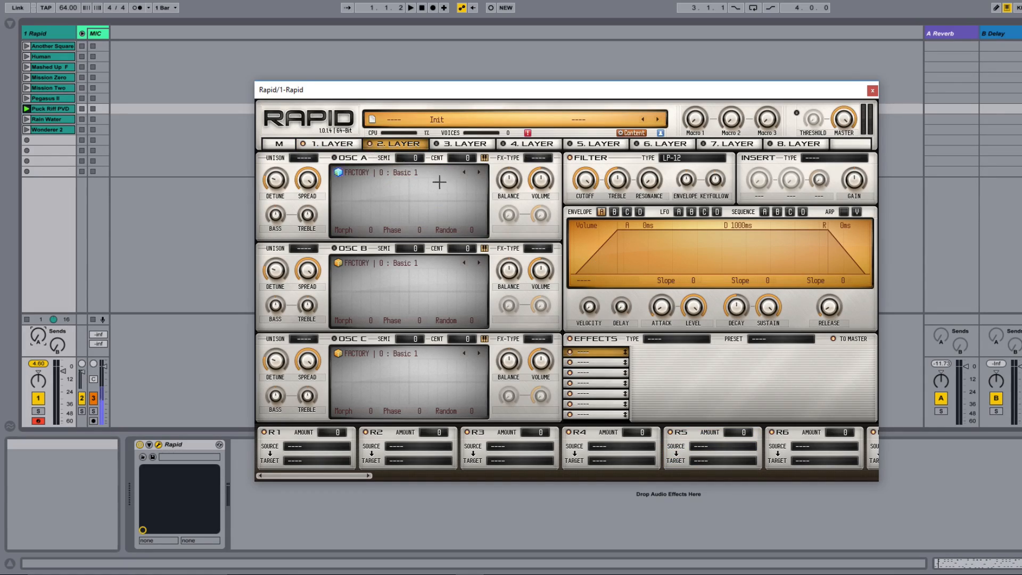
click(659, 340)
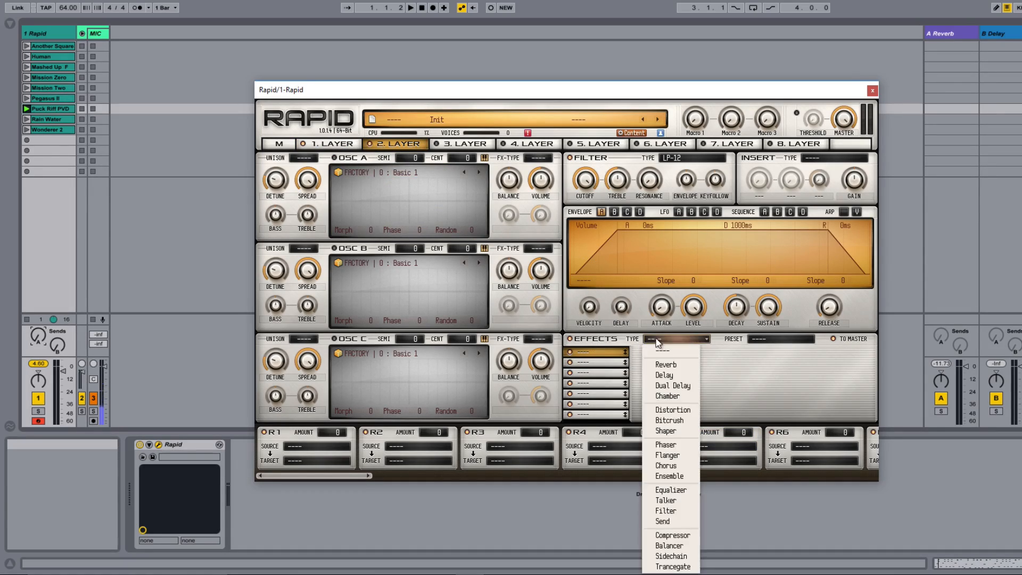
click(657, 366)
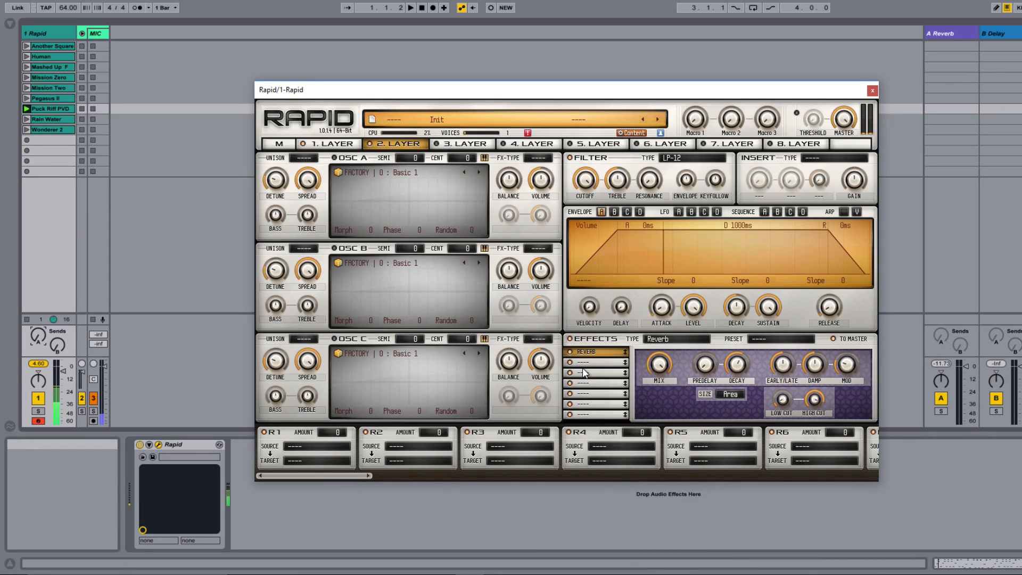
click(585, 364)
click(654, 341)
click(659, 376)
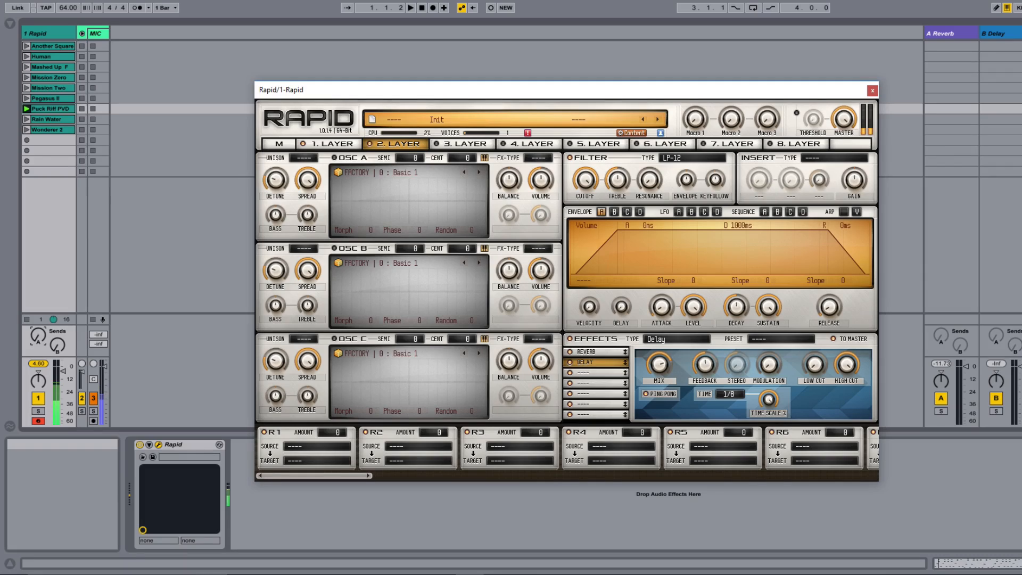
On layer 1, route Sequence A to the Send effect's layer 2 mix with a modulation amount of +48.
click(357, 144)
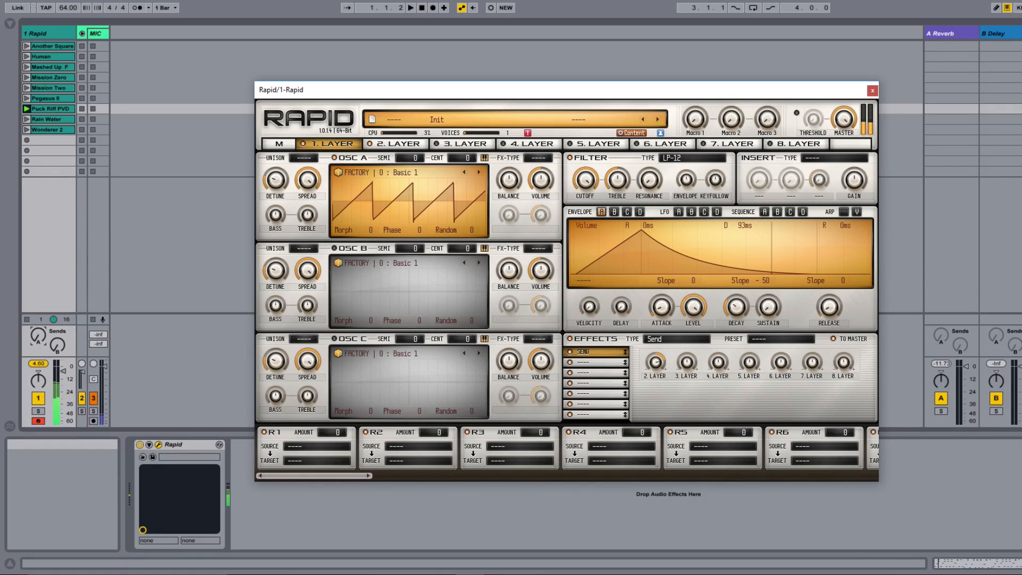
click(765, 212)
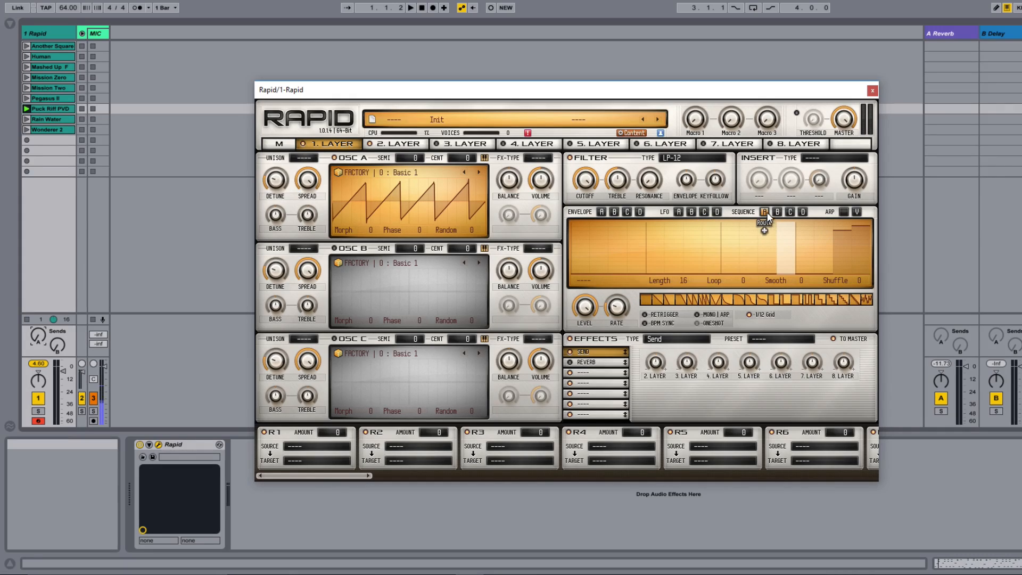
drag(659, 370, 657, 368)
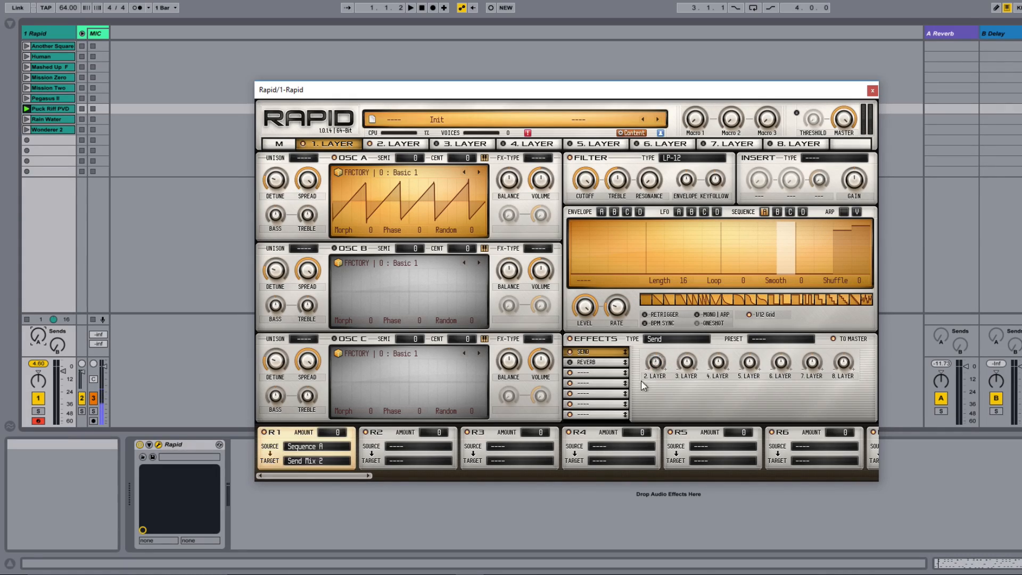
drag(333, 432, 333, 412)
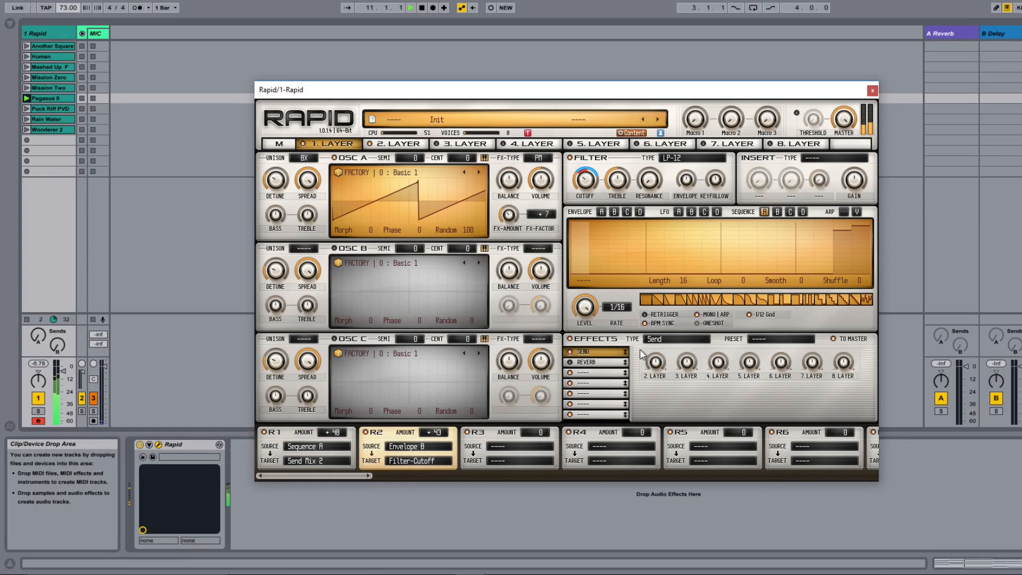
Shorten Sequence A to 8 steps and draw rising values in its last few steps.
drag(684, 280, 684, 302)
click(844, 239)
drag(844, 239, 854, 219)
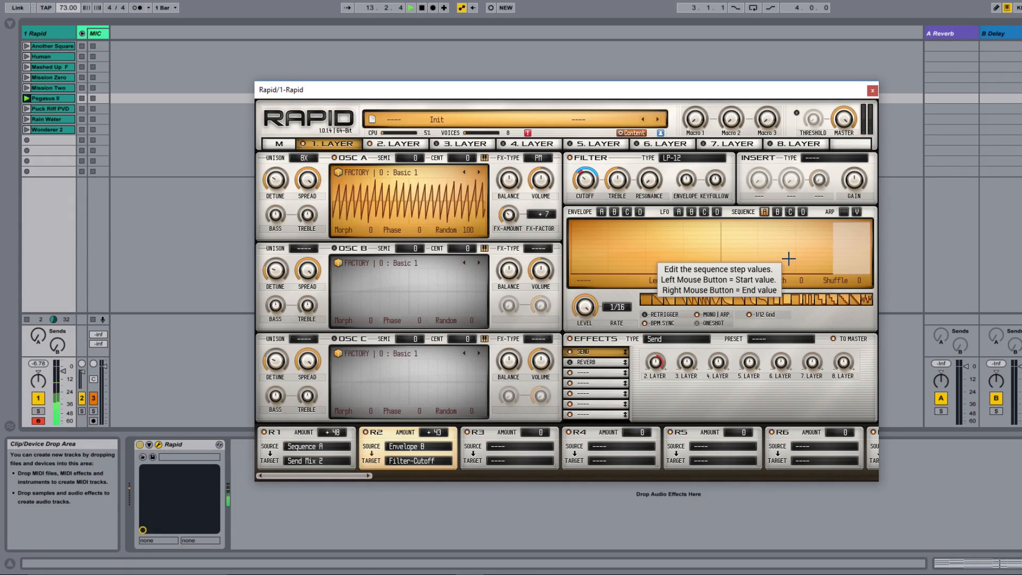
drag(790, 259, 807, 242)
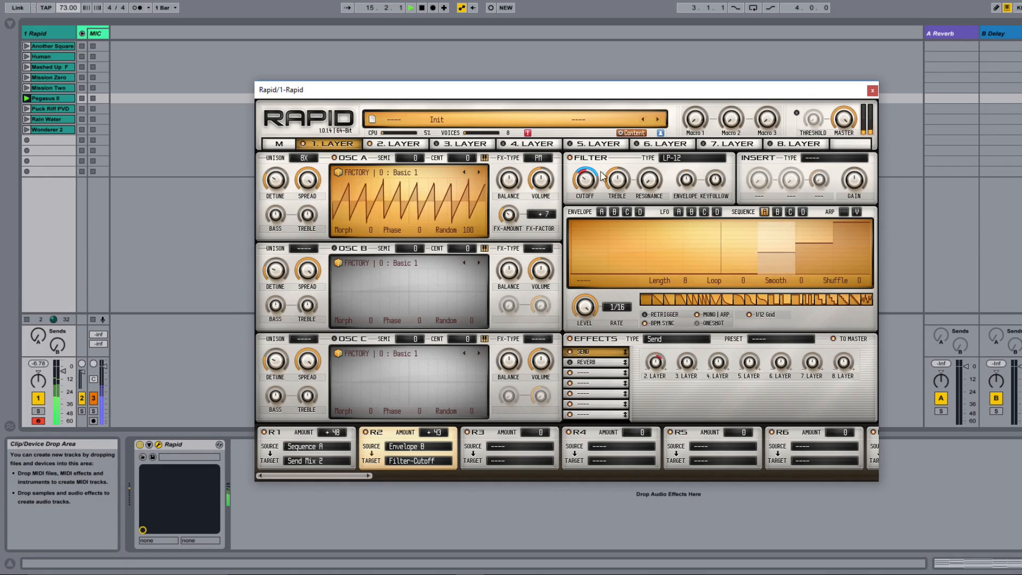
Load Sidechain into layer 2's third effect slot and set the song tempo to 128 BPM.
click(391, 143)
click(597, 372)
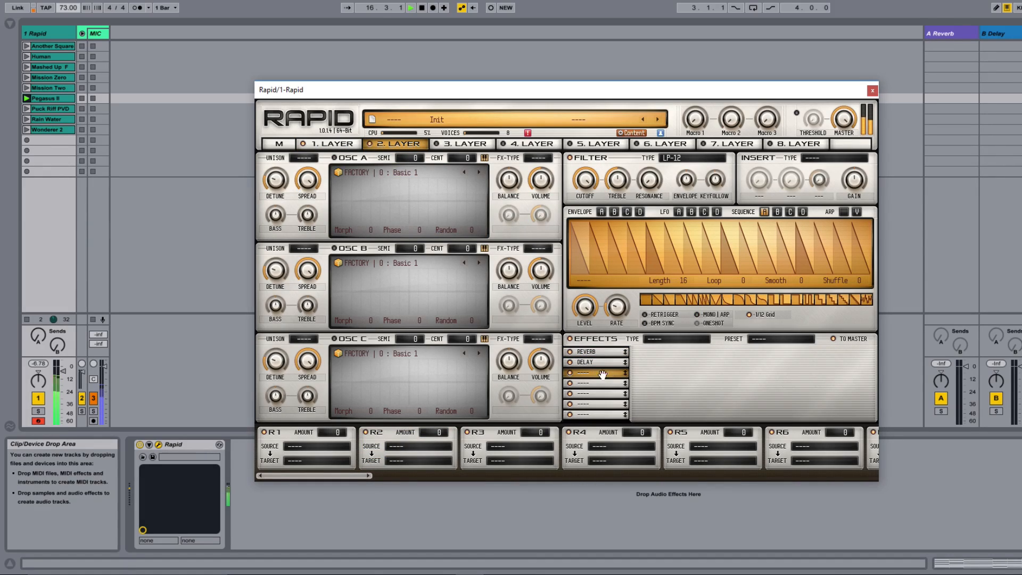
click(659, 344)
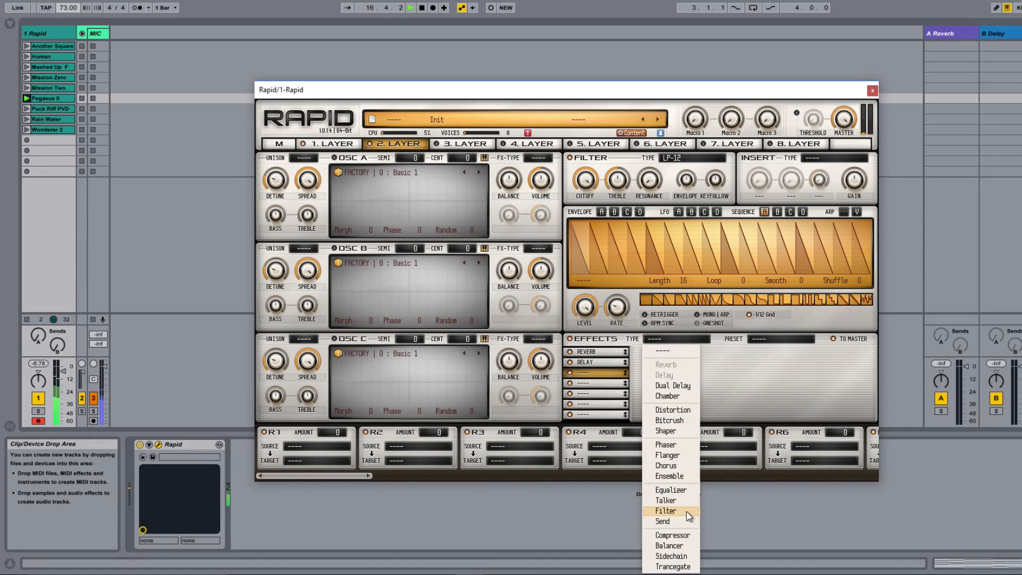
click(672, 556)
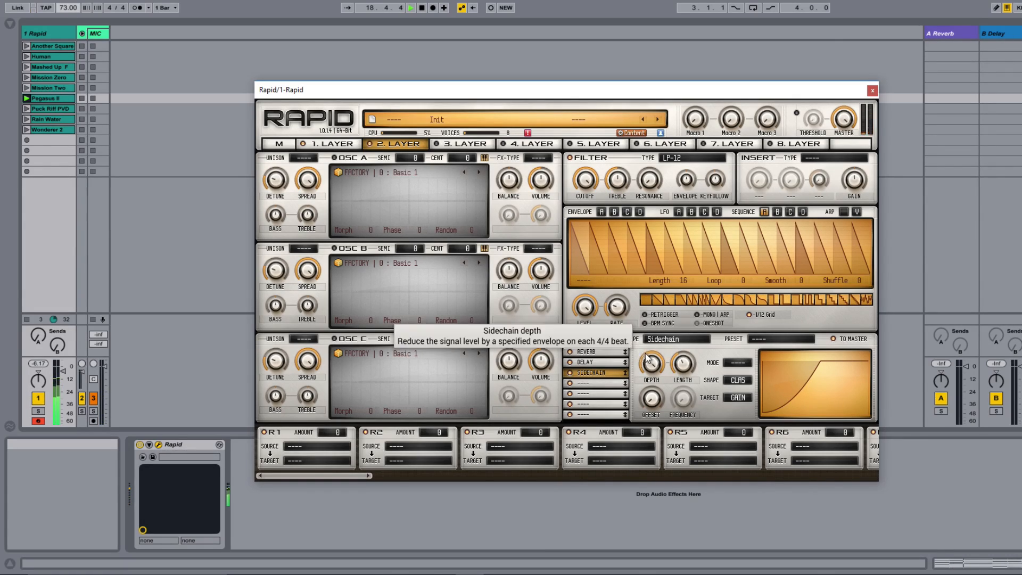
mouse_move(67, 10)
mouse_down()
mouse_move(67, 0)
mouse_move(65, 10)
mouse_up()
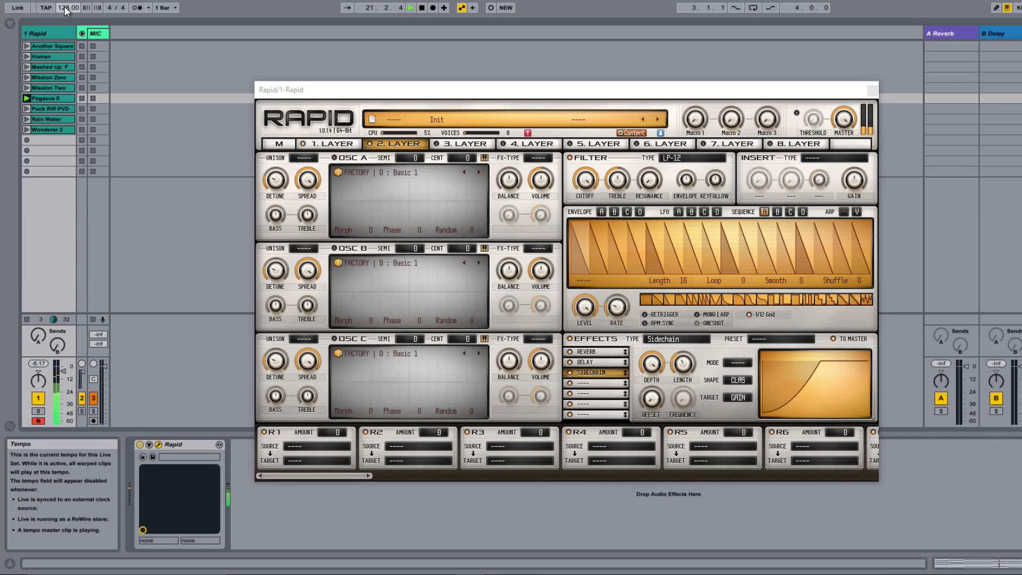
Examine layer 2's reverb settings, then layer 1's sequence and envelope A.
click(598, 352)
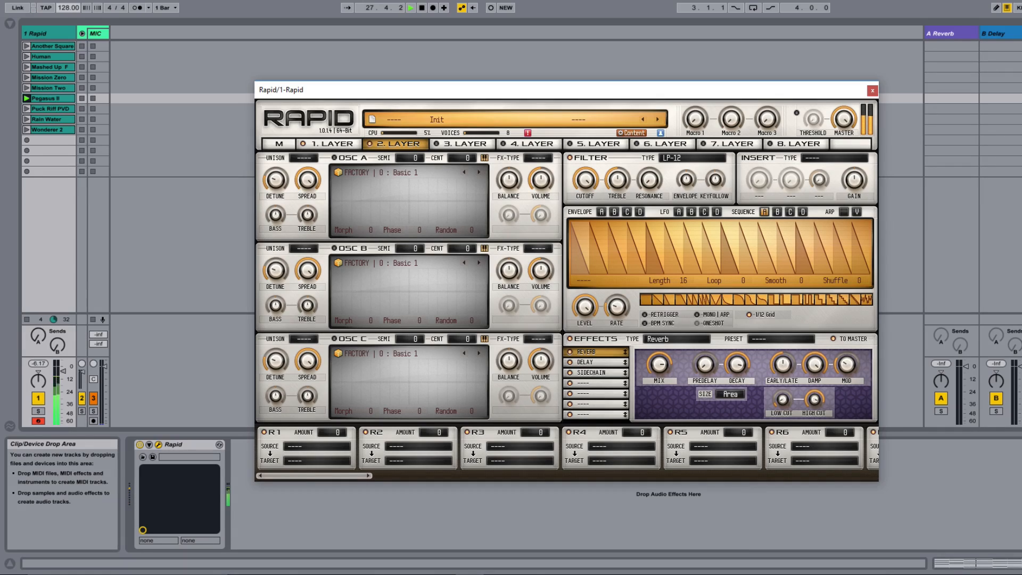
click(338, 145)
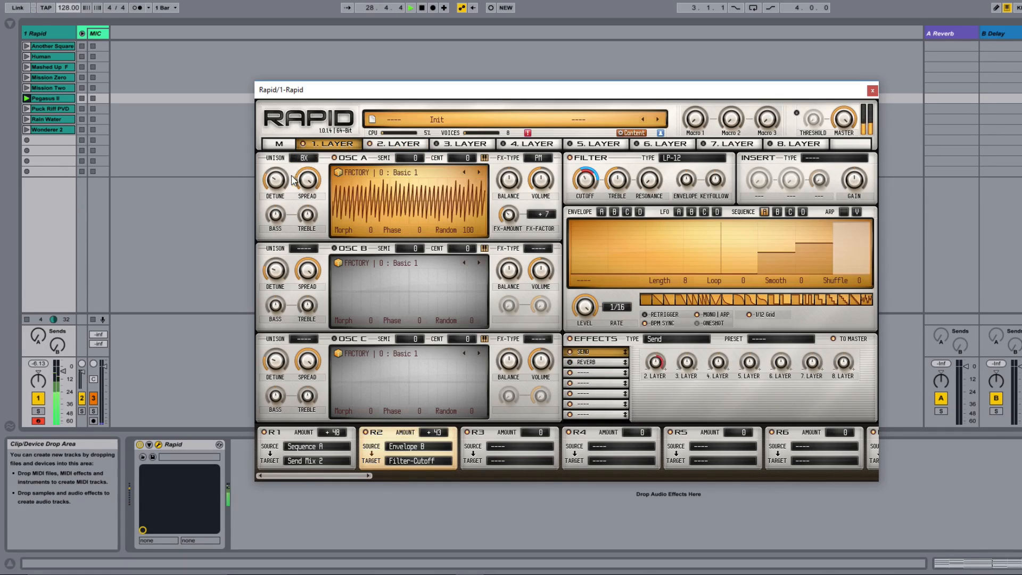
click(601, 211)
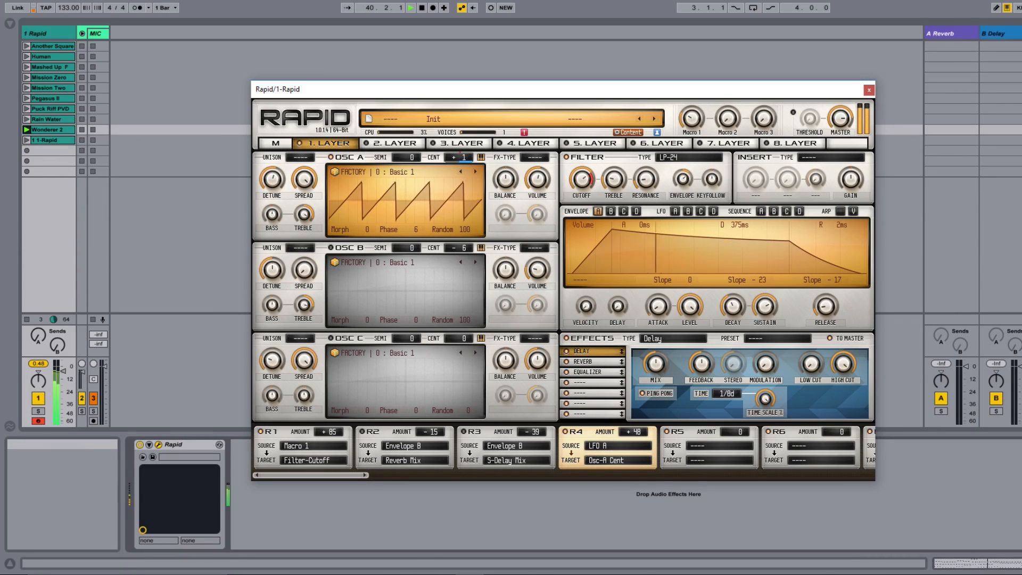
Audition the Ice Tea 1 and Sync Saw 1 wavetables in oscillator A and raise LFO A's rate to 65.42 Hz.
click(438, 177)
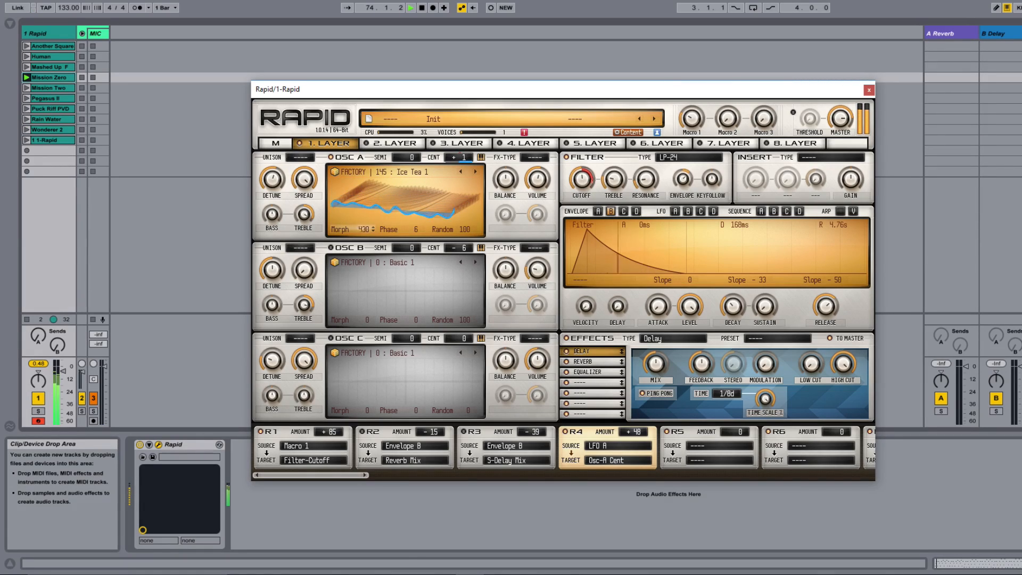
click(426, 179)
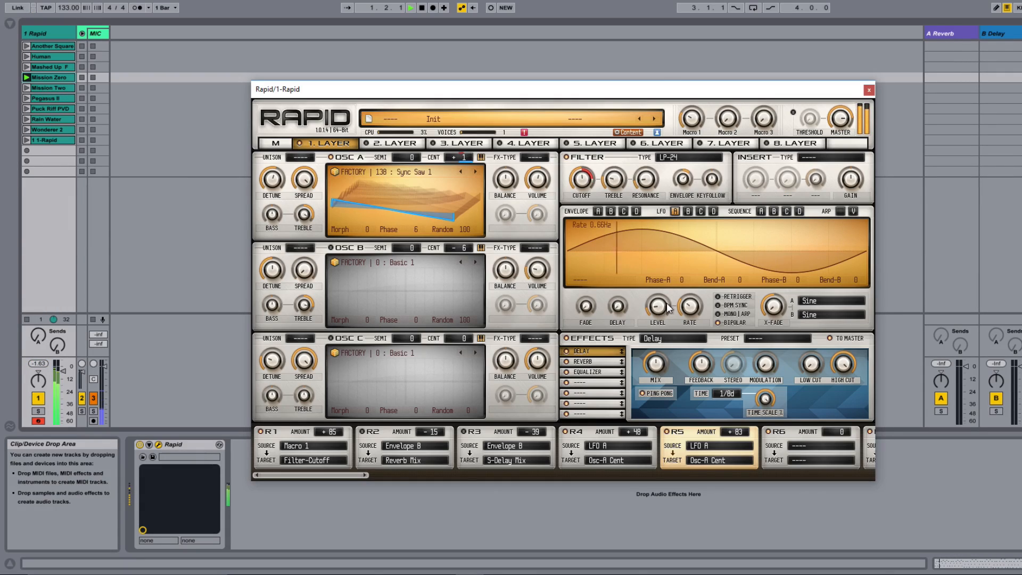
drag(690, 308, 690, 237)
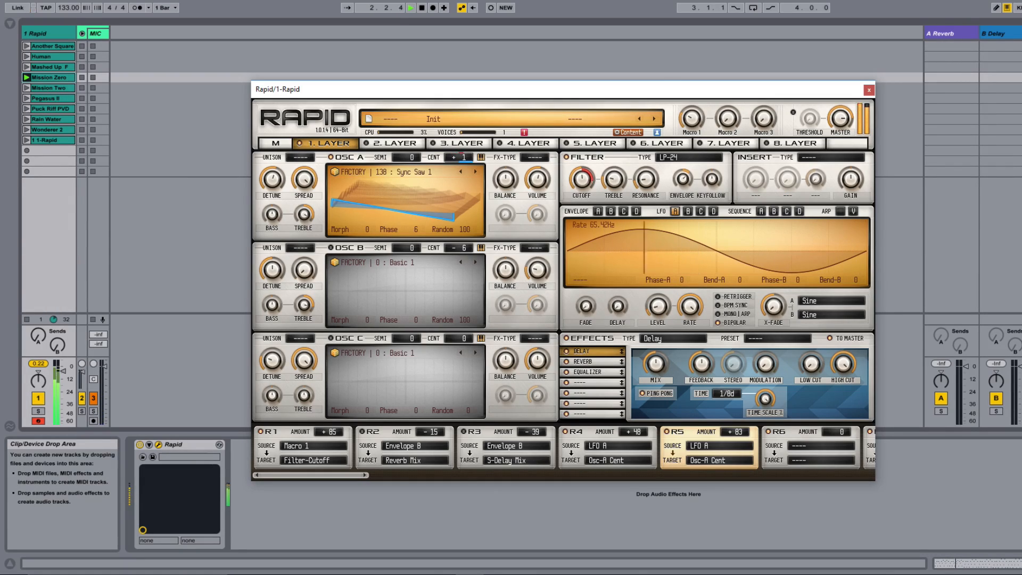
Load the factory wavetable Saw Square 1 into oscillator A, then replace it with Bones 1.
click(393, 178)
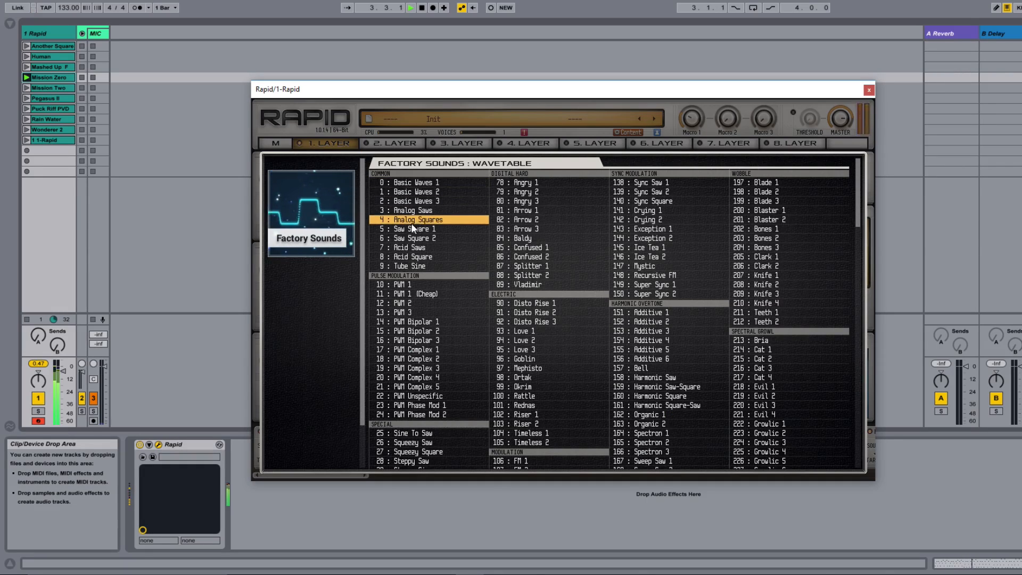
click(423, 231)
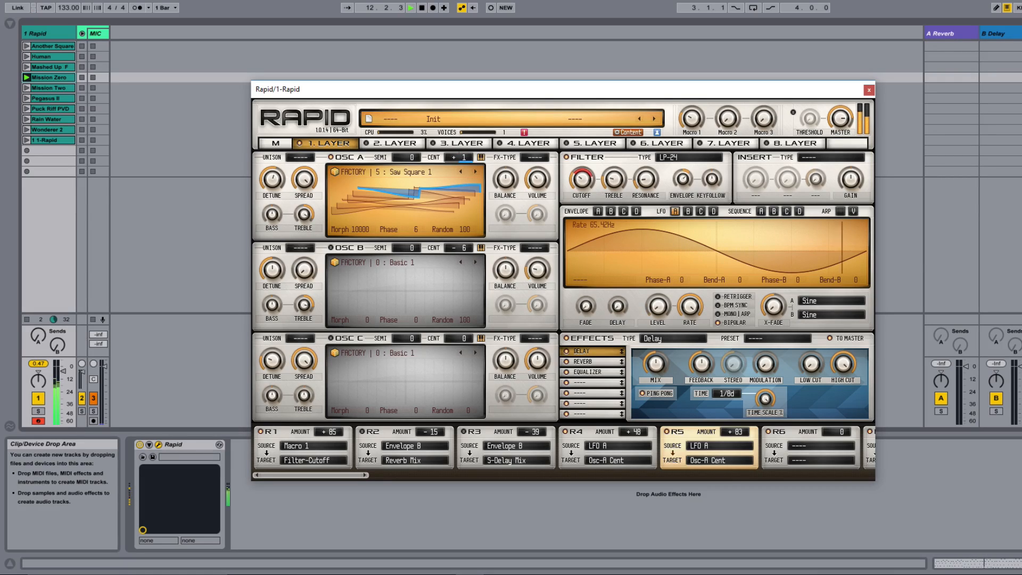
click(419, 181)
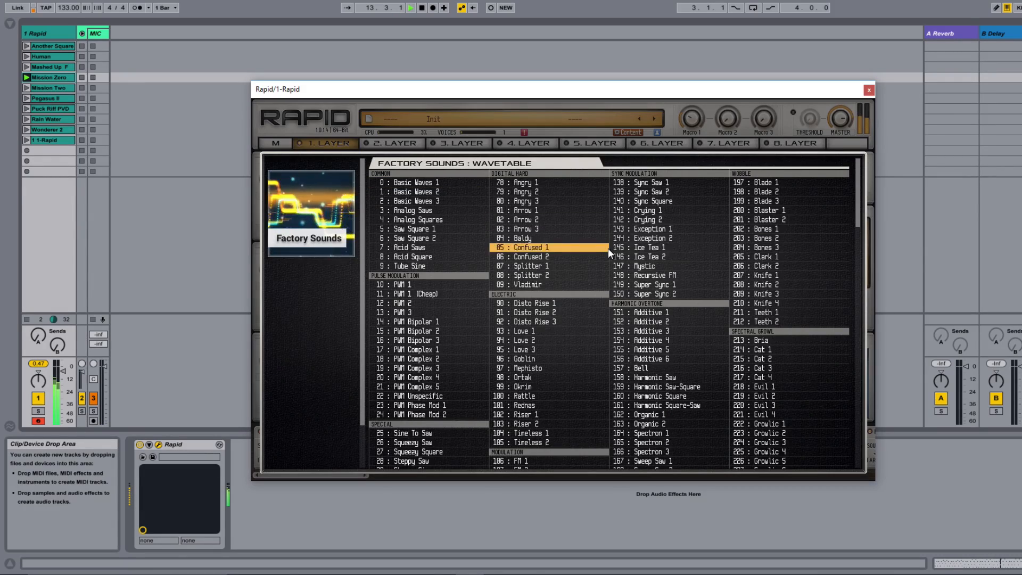
click(778, 231)
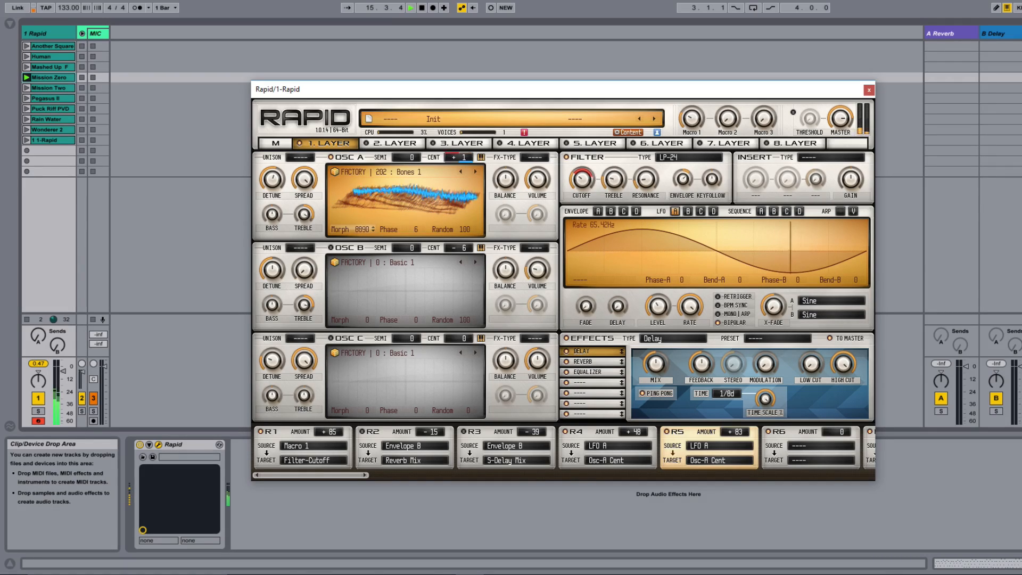
Set the sixth modulation route's source to Random Trigger and open its oscillator A target choices.
click(812, 442)
mouse_move(829, 434)
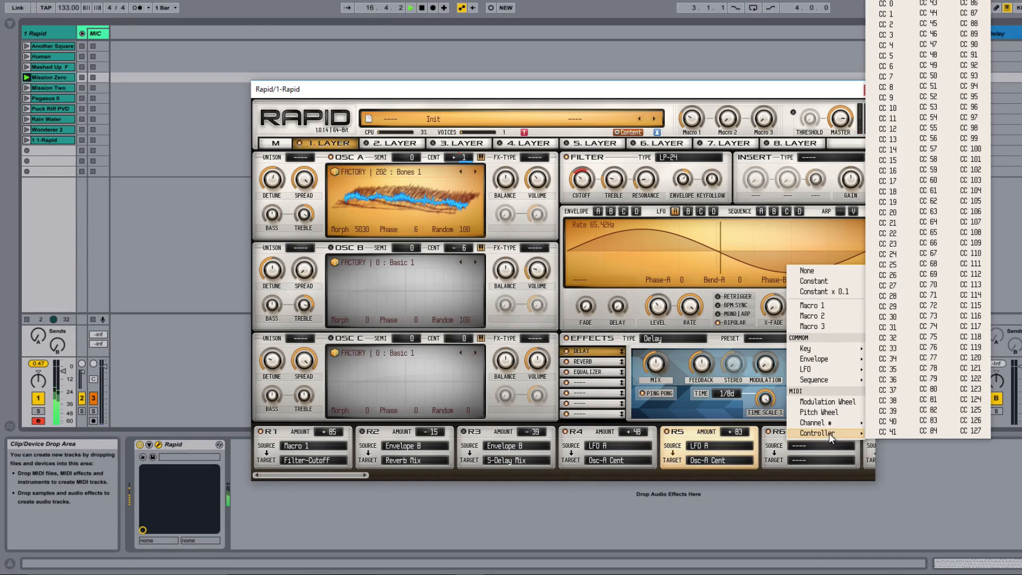
mouse_move(839, 347)
click(883, 294)
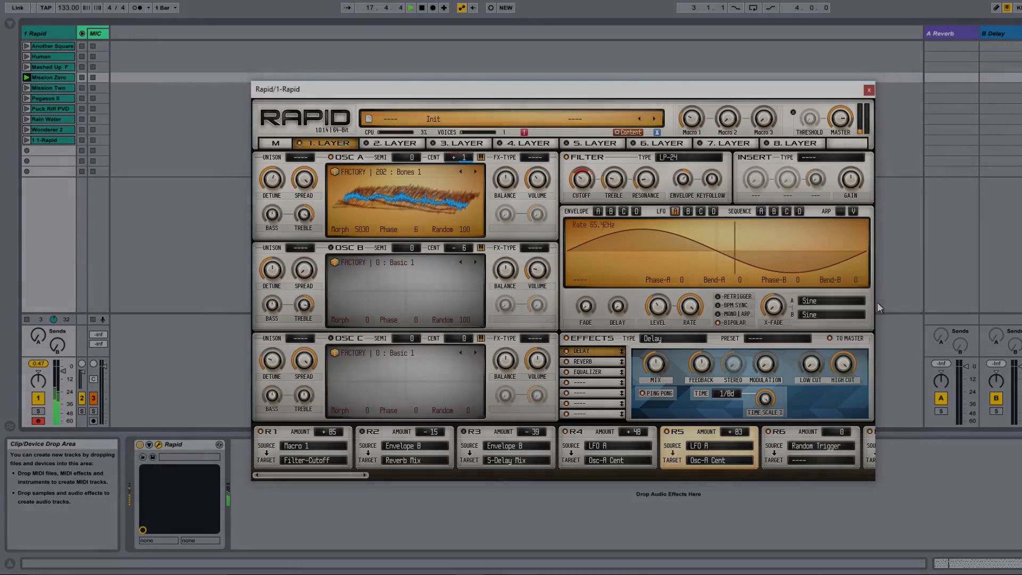
click(822, 462)
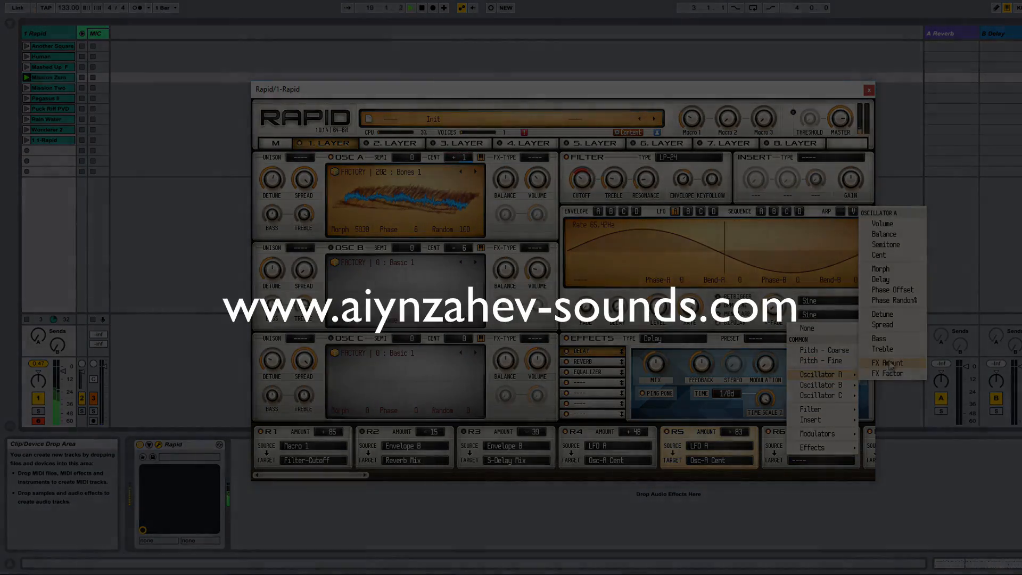